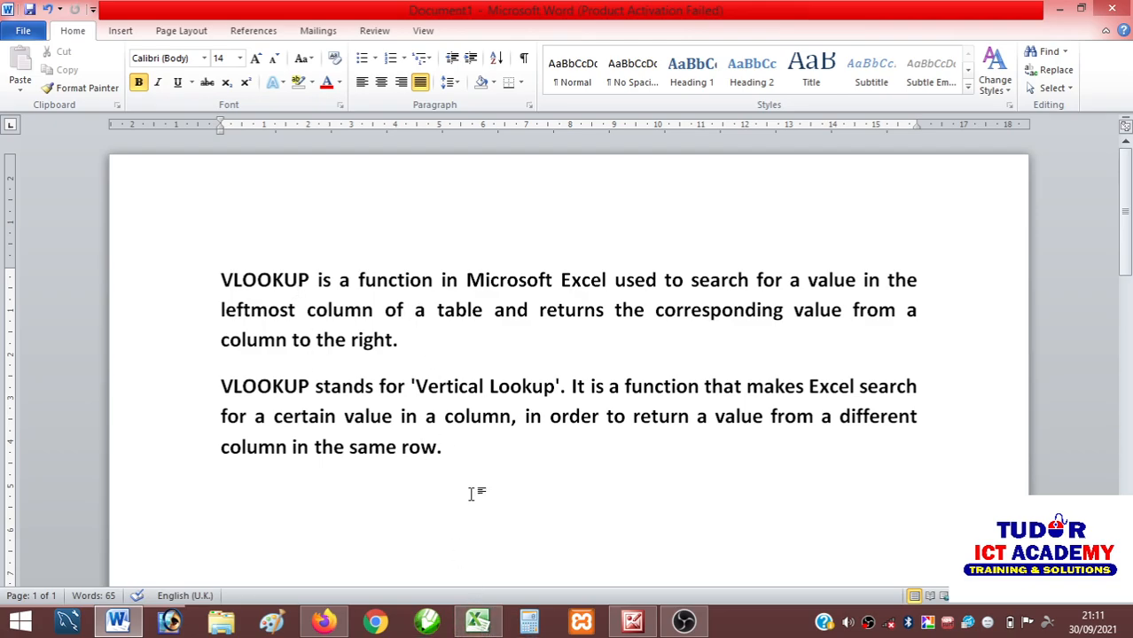
Switch to the payroll workbook in Excel and enter the headings EMP ID in N3 and NET PAY in O3
click(485, 625)
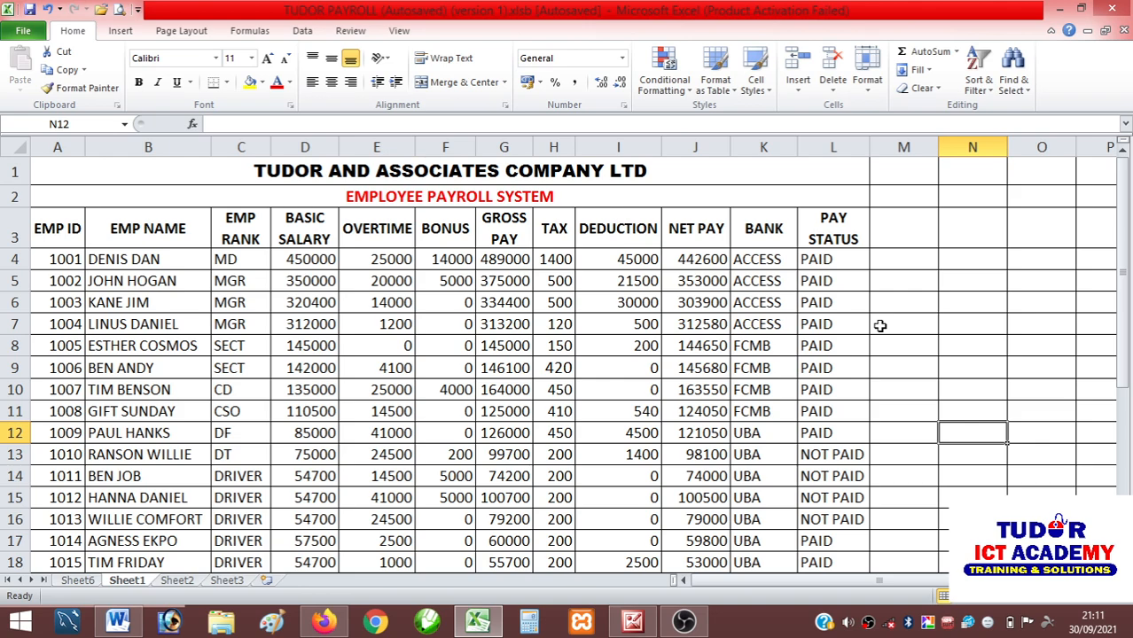
click(959, 261)
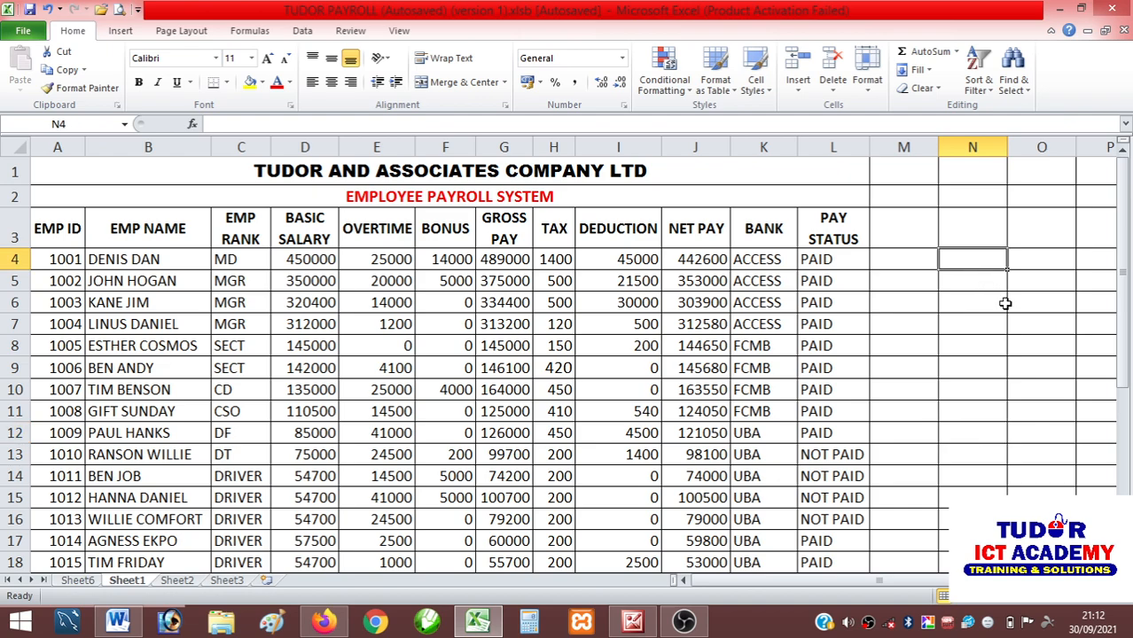
click(924, 238)
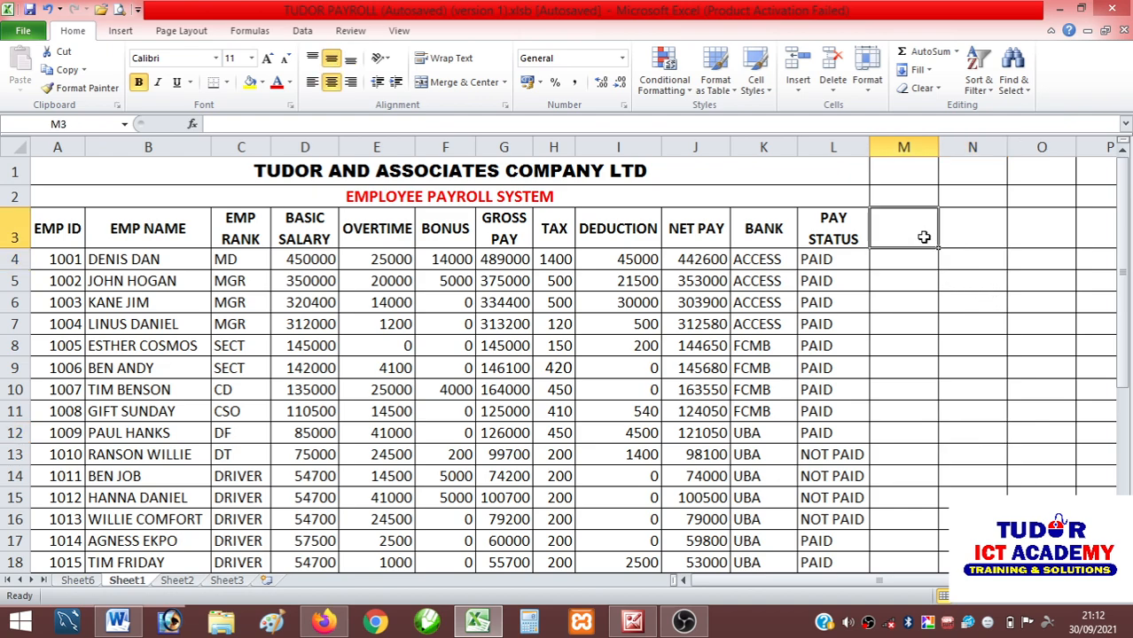
click(982, 247)
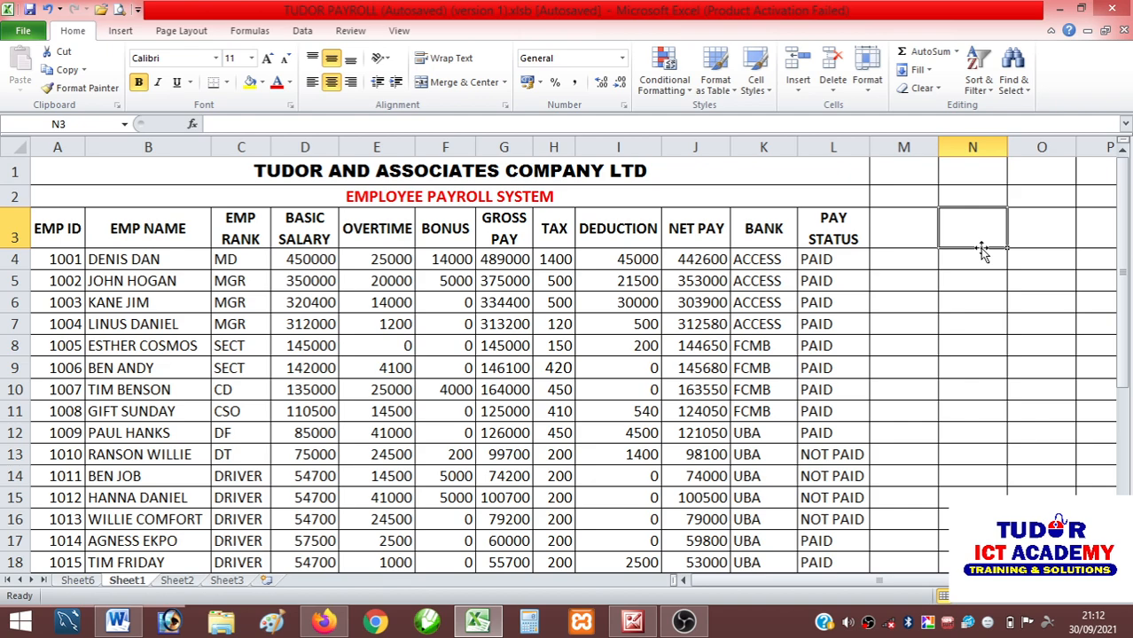
text(EMP IDF)
key(BackSpace)
key(Tab)
text(NE)
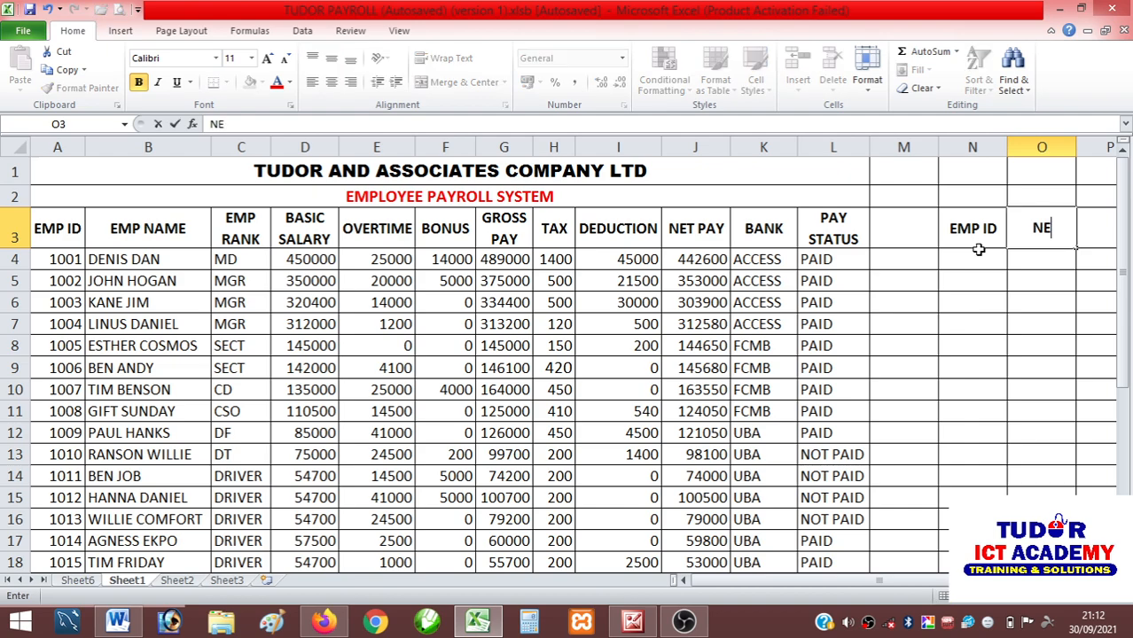
text(T PAY)
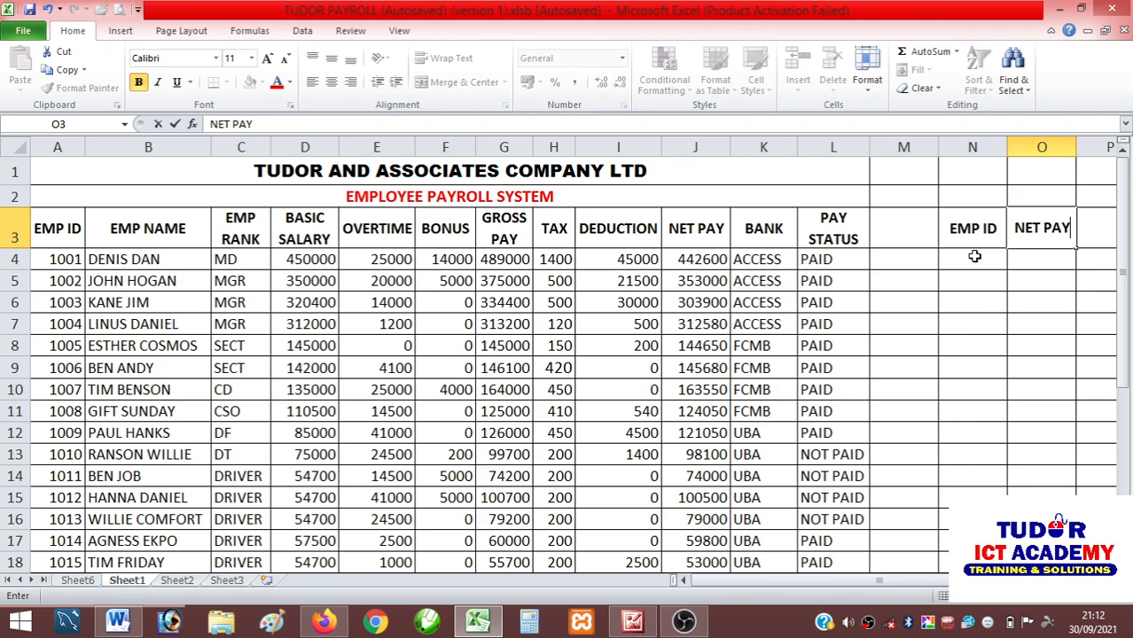
click(987, 258)
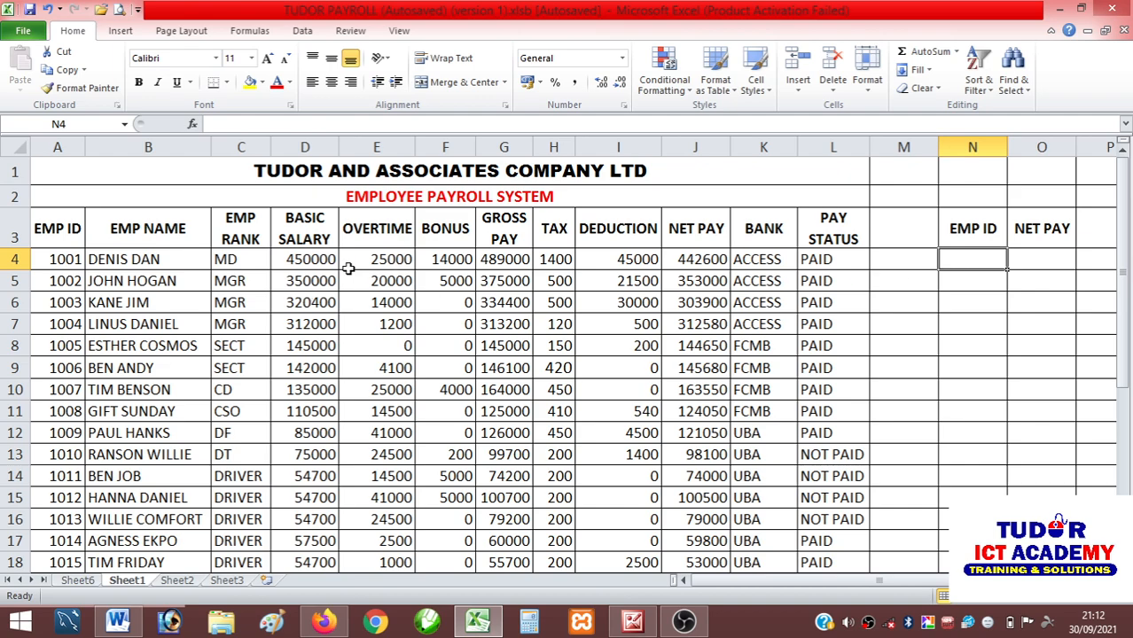
Fill the empty cell N4 under the new EMP ID heading with yellow
click(1047, 260)
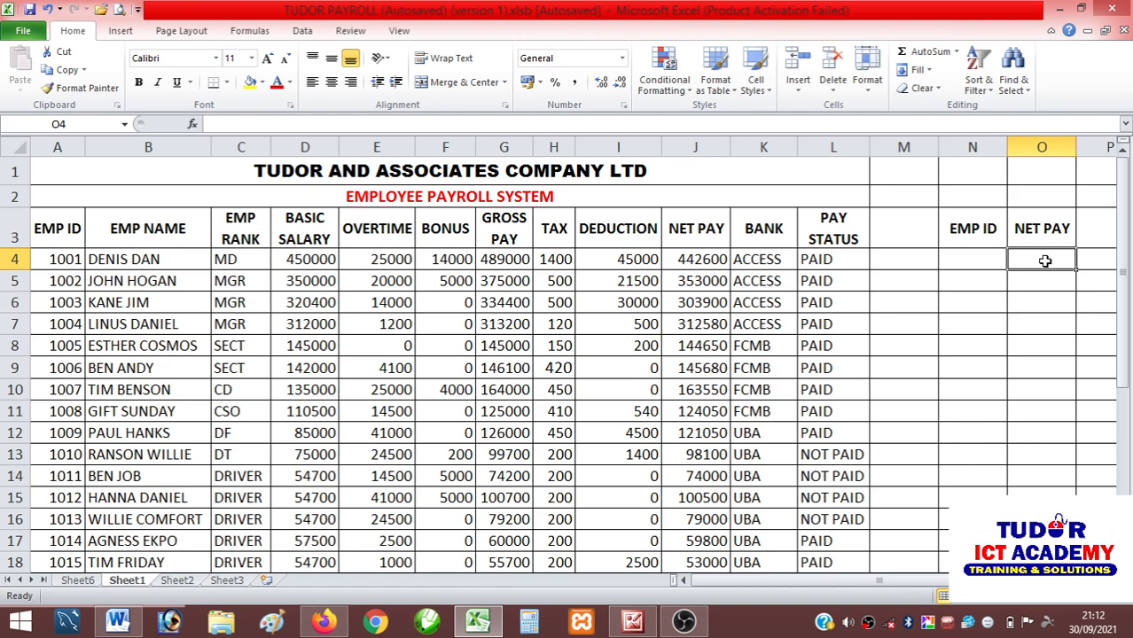
click(972, 257)
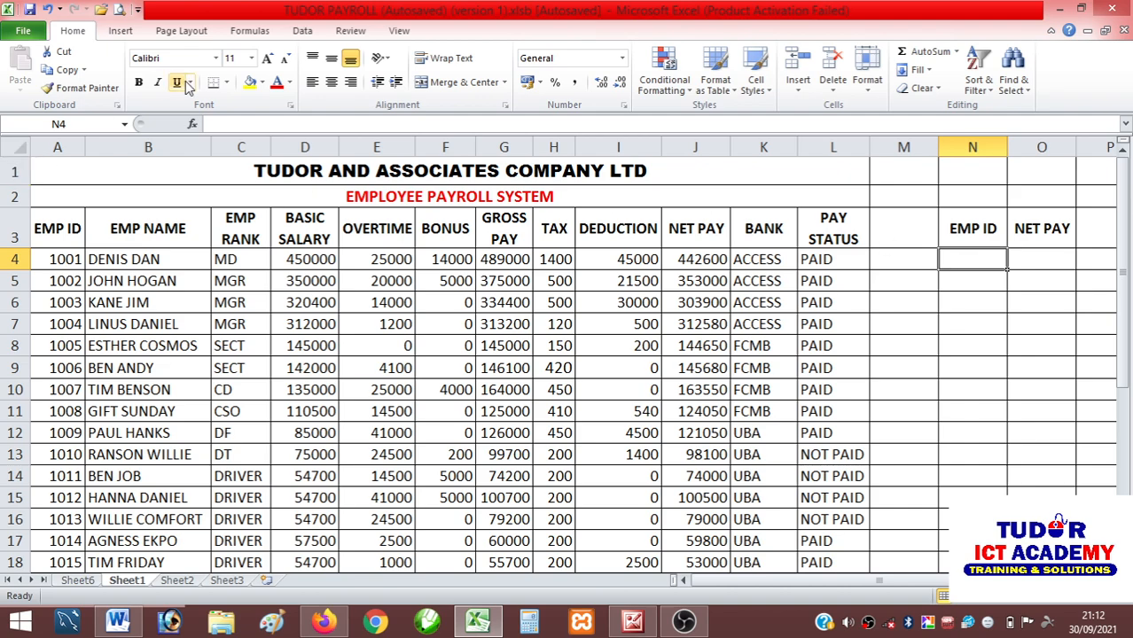
click(262, 84)
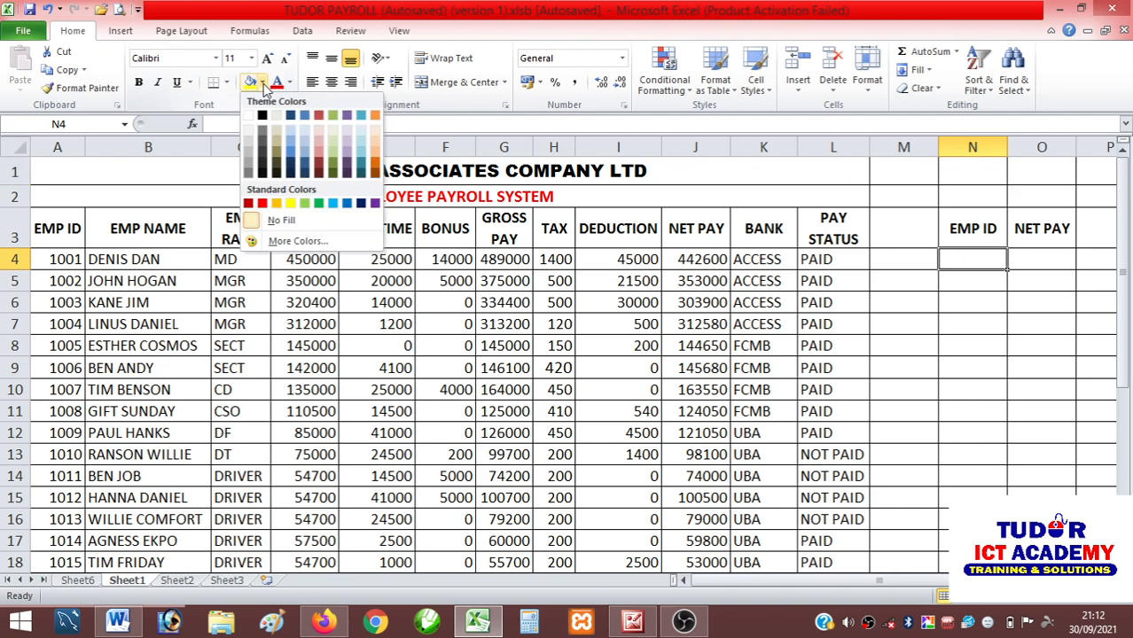
click(290, 204)
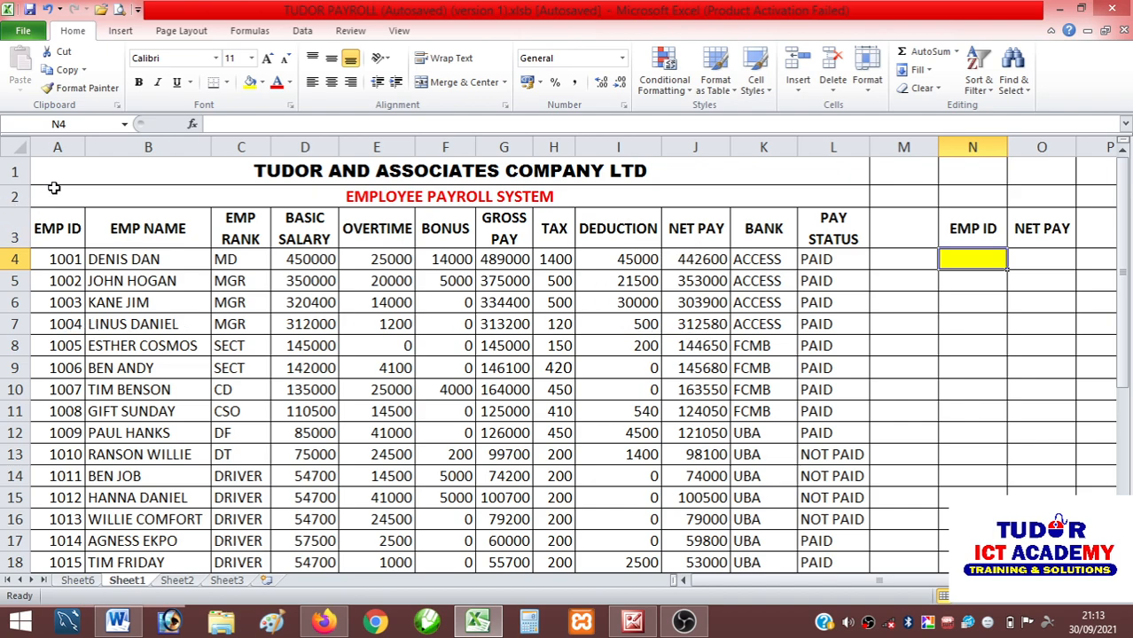
Go through the payroll columns one by one from EMP ID to NET PAY to count the NET PAY column's position
click(56, 146)
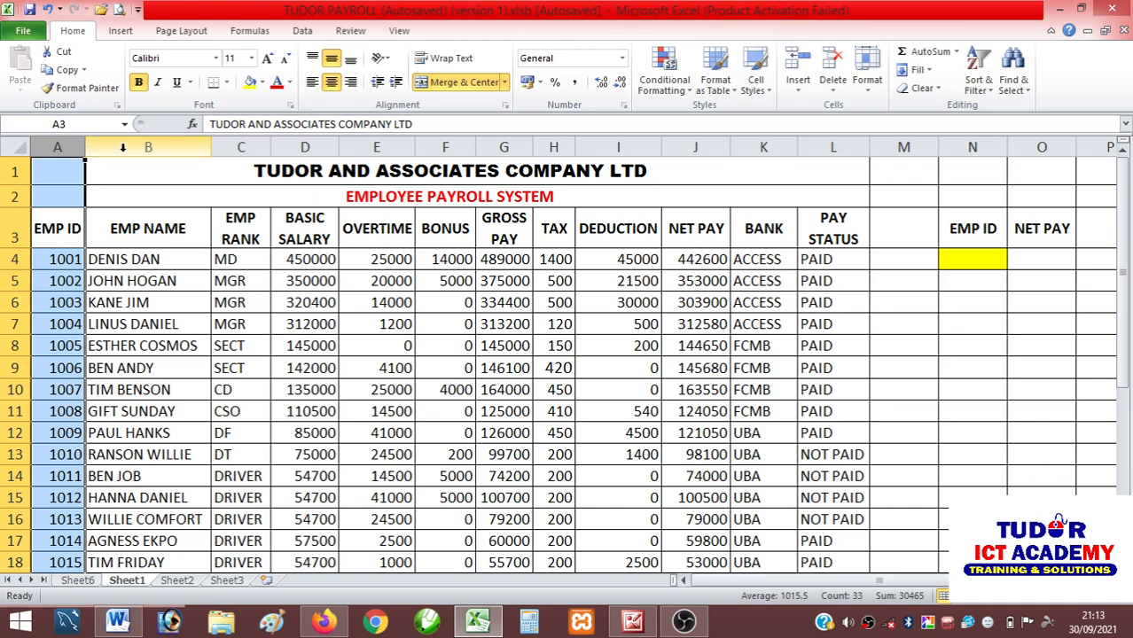
click(151, 147)
click(241, 146)
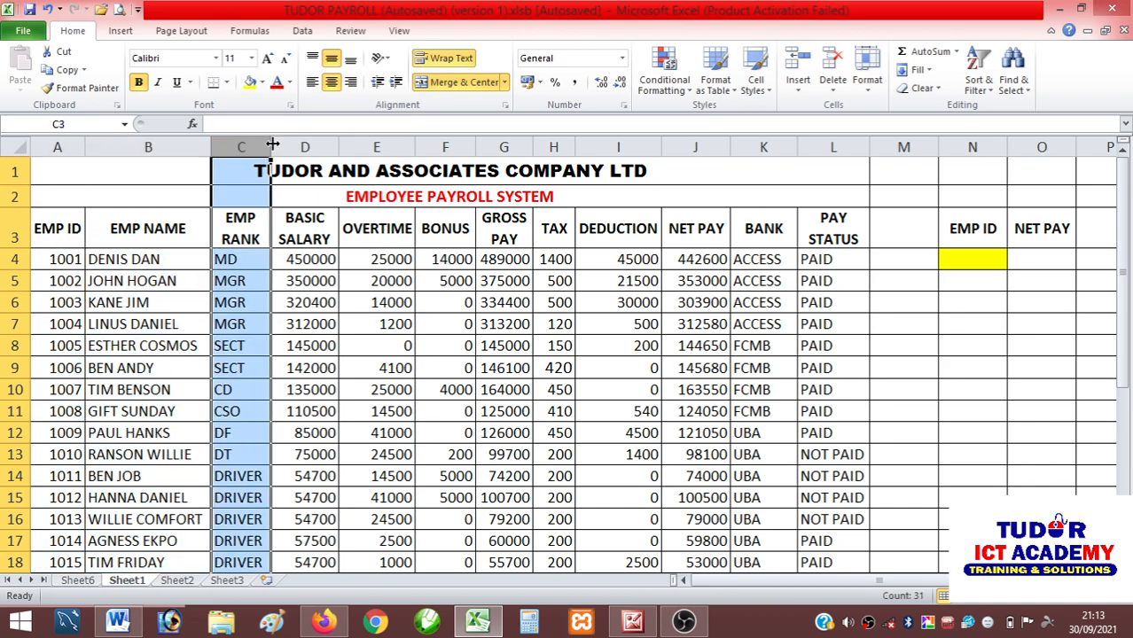
click(303, 146)
click(376, 146)
click(434, 146)
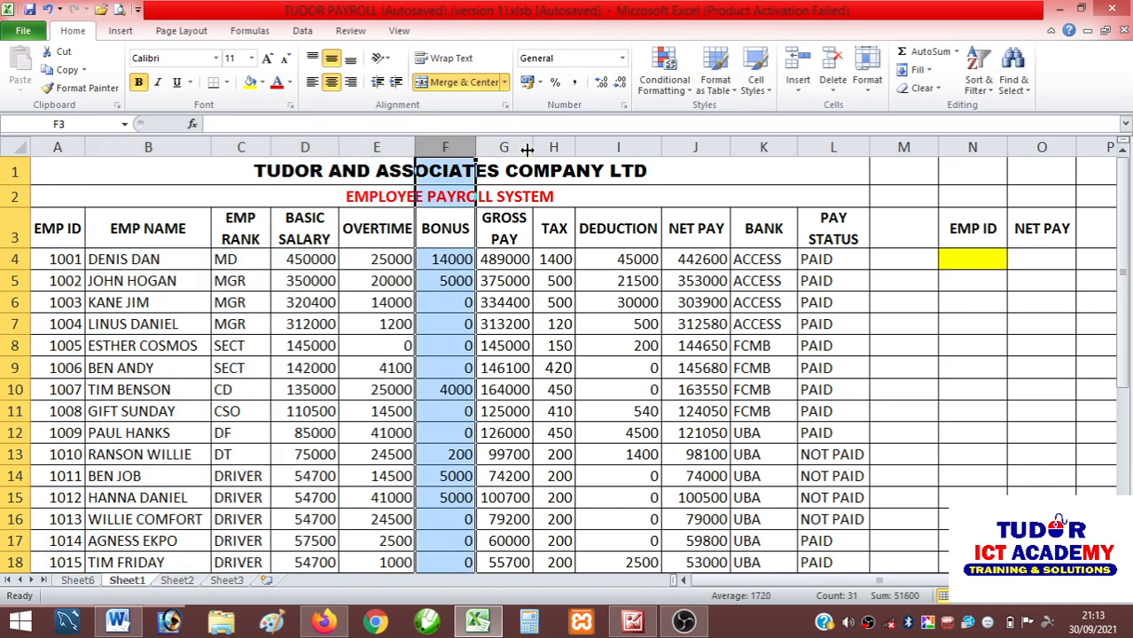
click(504, 146)
click(553, 146)
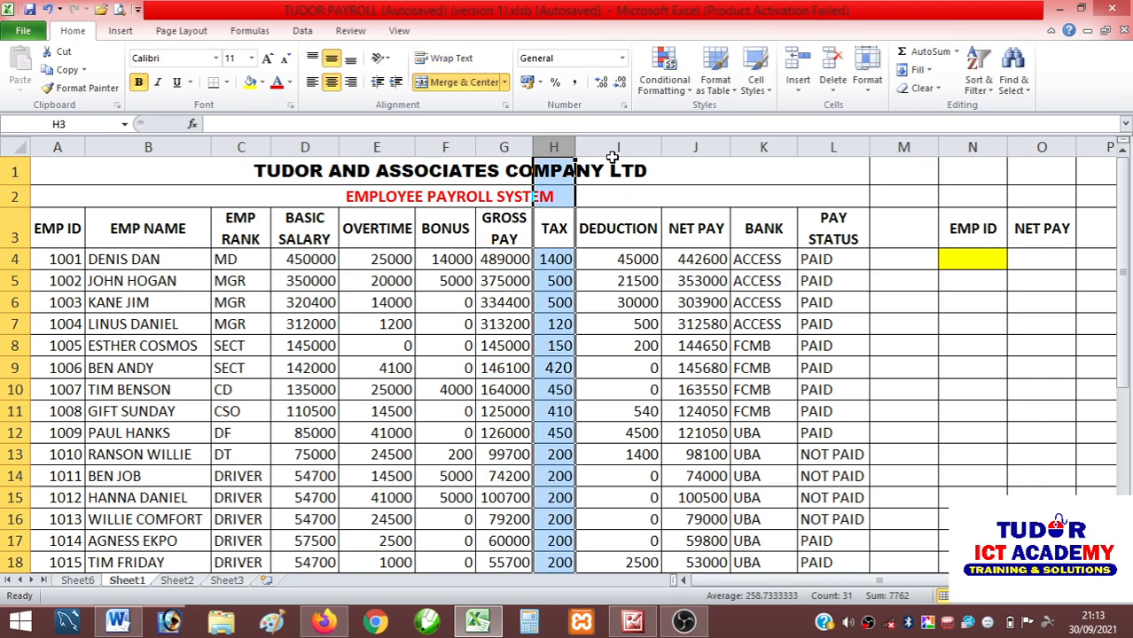
click(617, 147)
click(677, 147)
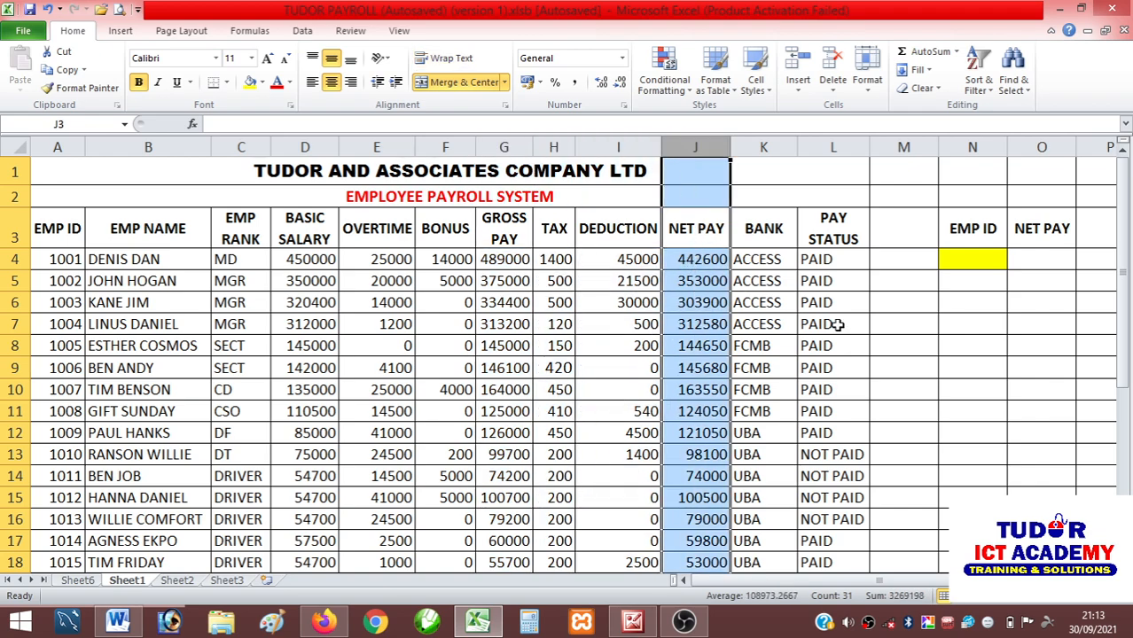
click(982, 262)
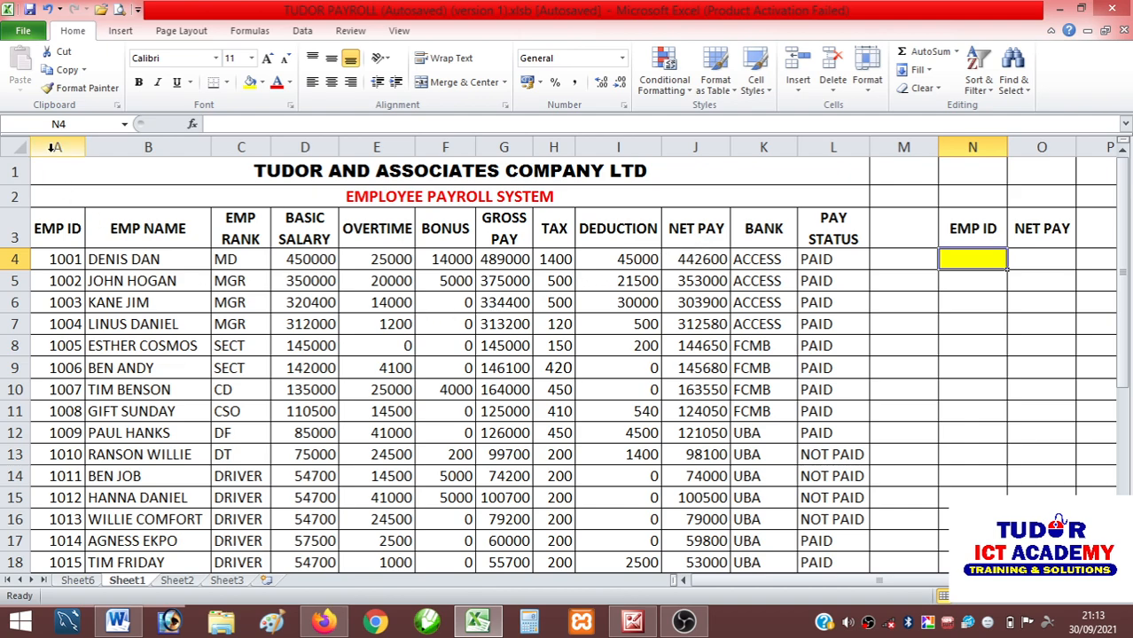
Examine the lookup range A4:J33, from the first employee's ID to the last NET PAY value, including its EMP ID and NET PAY columns
click(57, 259)
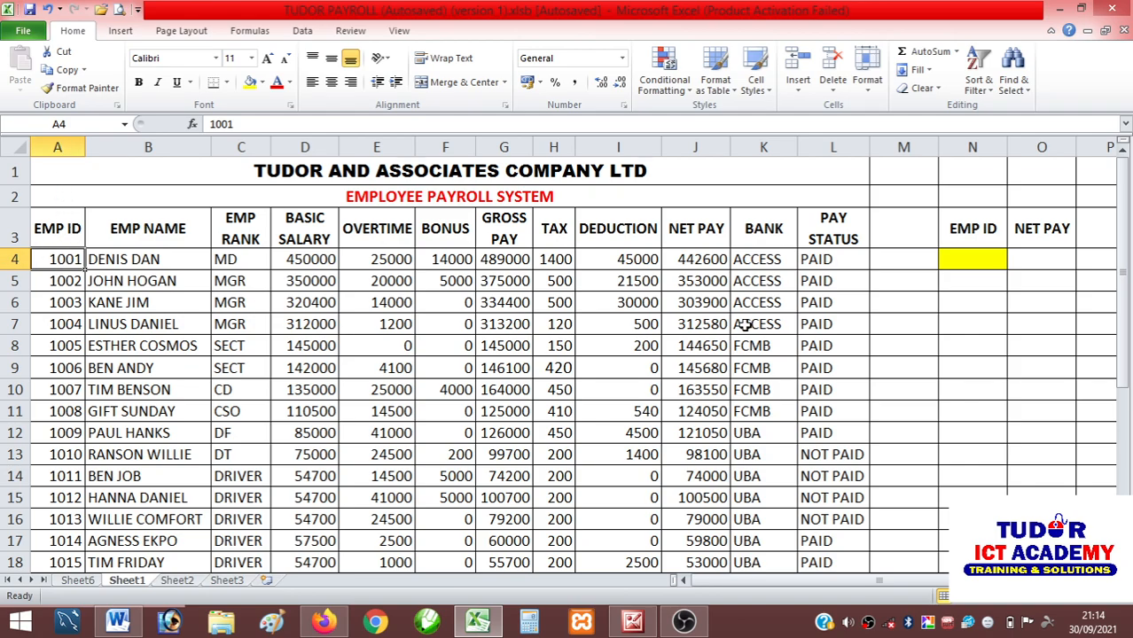
scroll(747, 324, down, 7)
click(842, 408)
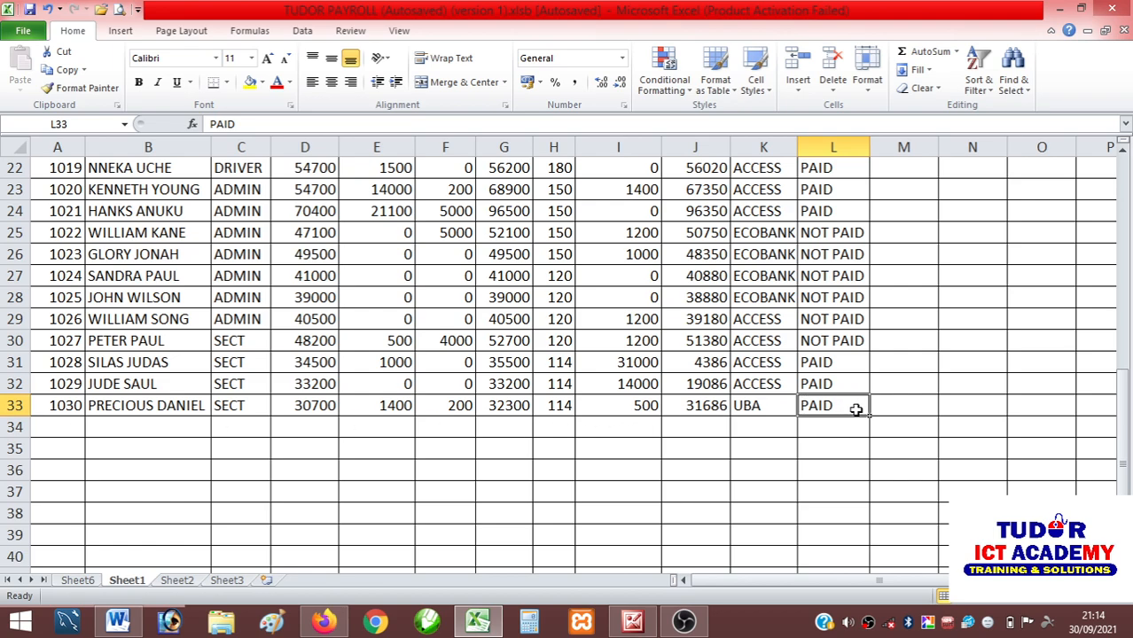
click(690, 407)
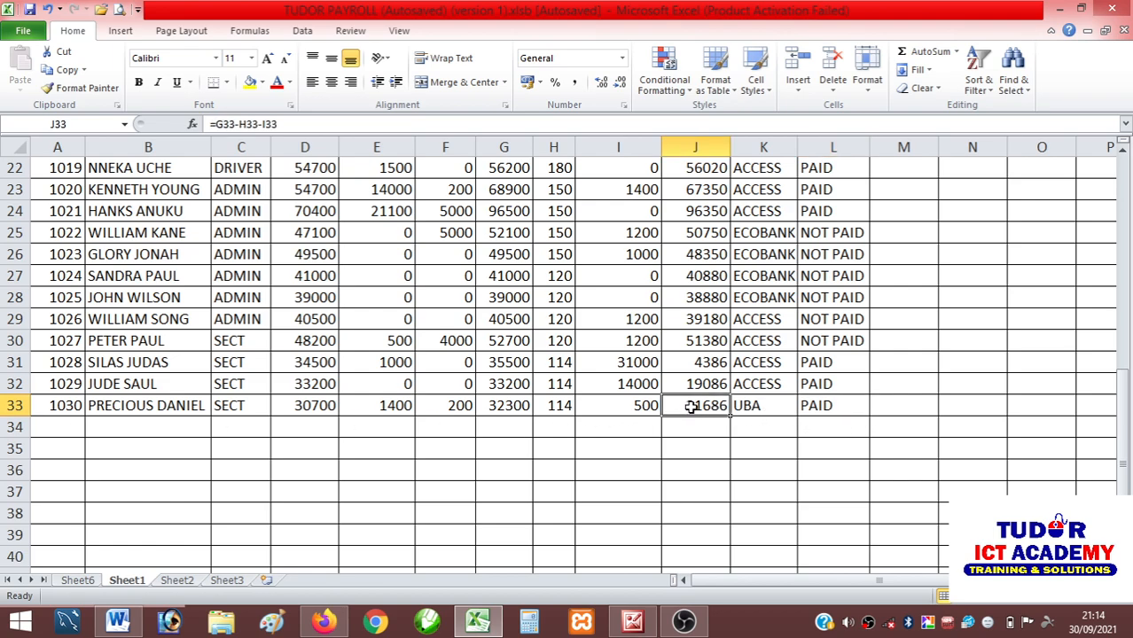
scroll(693, 407, up, 7)
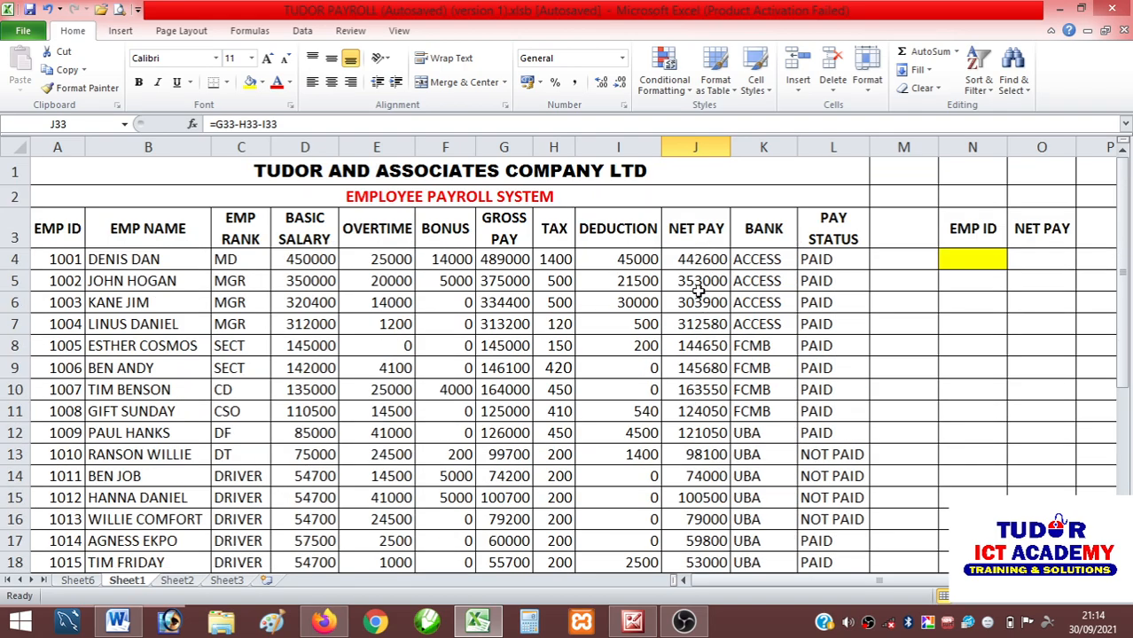
scroll(696, 293, down, 6)
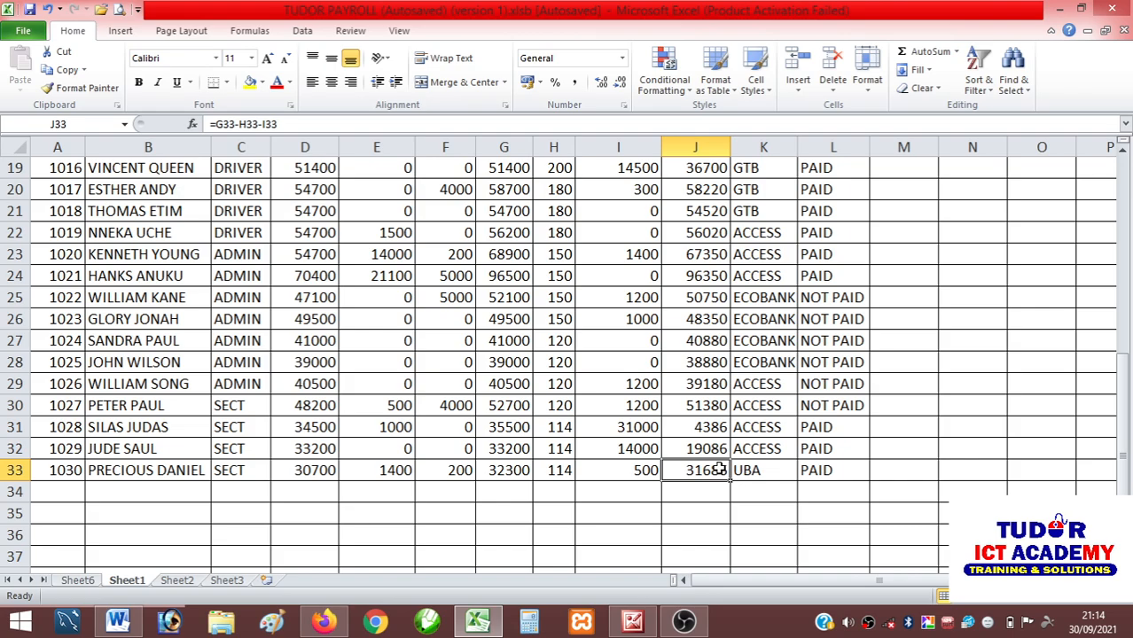
scroll(714, 473, up, 6)
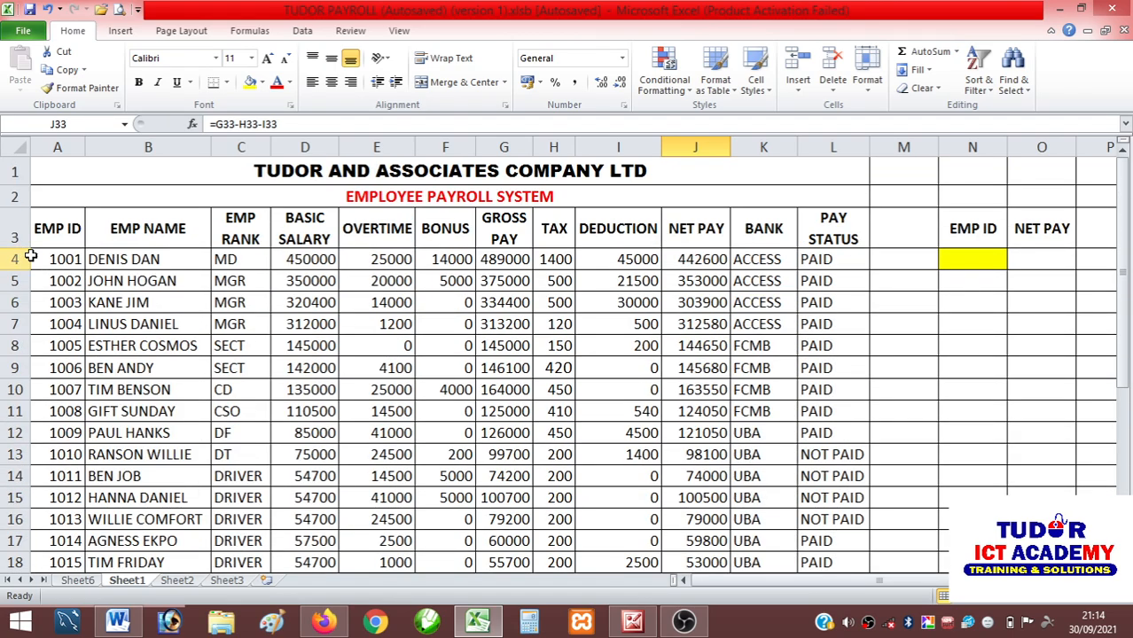
drag(46, 259, 656, 535)
scroll(266, 407, up, 5)
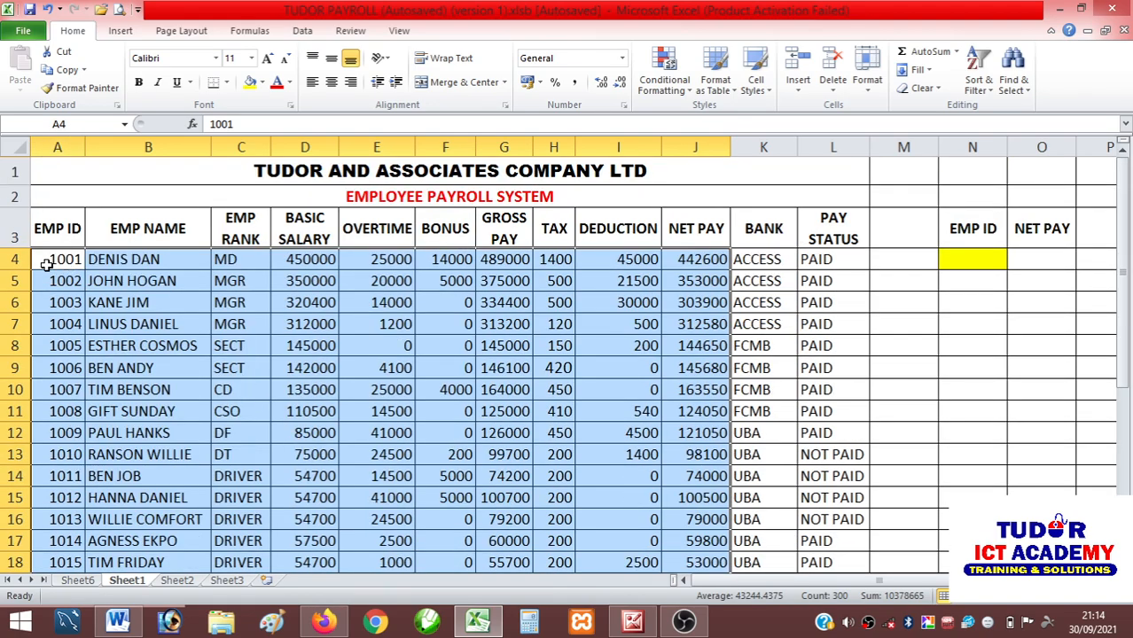
scroll(509, 361, down, 8)
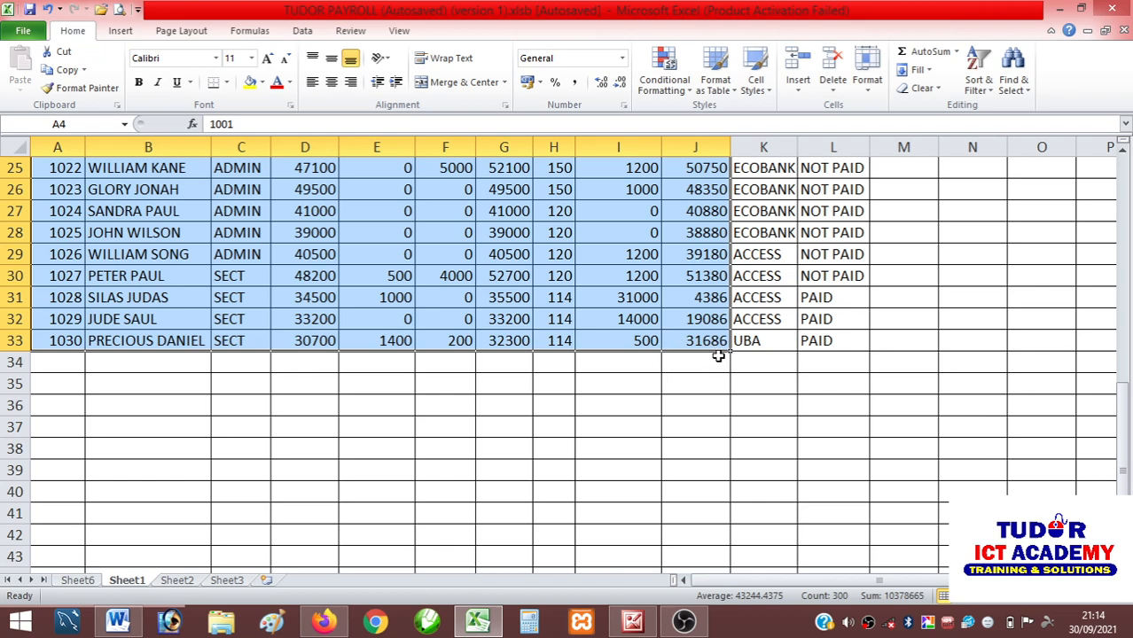
scroll(714, 353, up, 6)
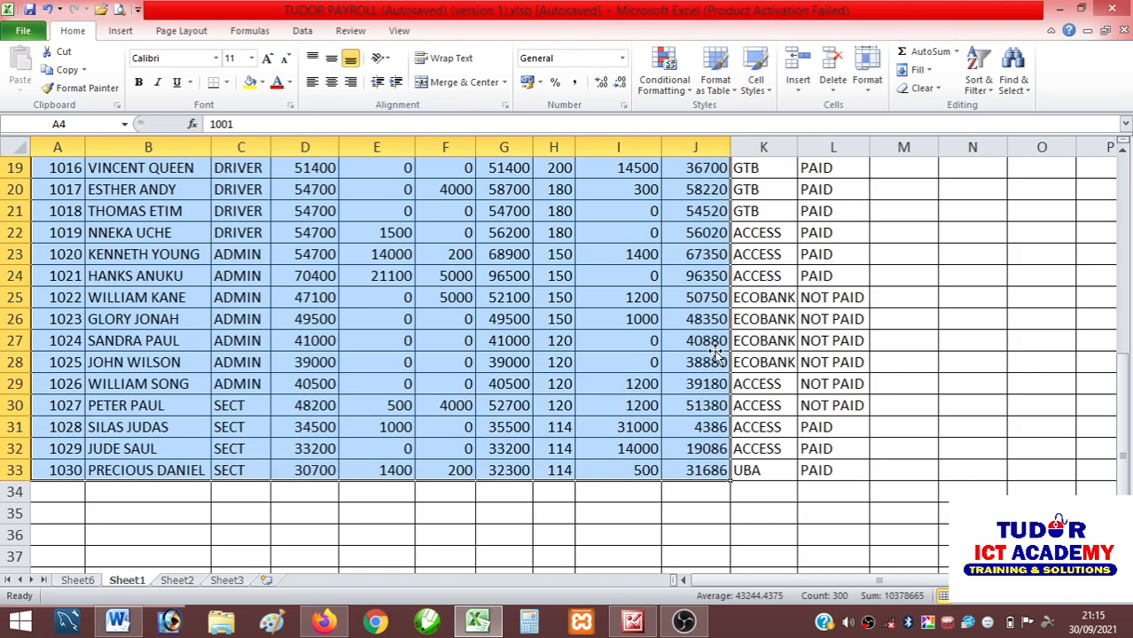
scroll(710, 351, up, 2)
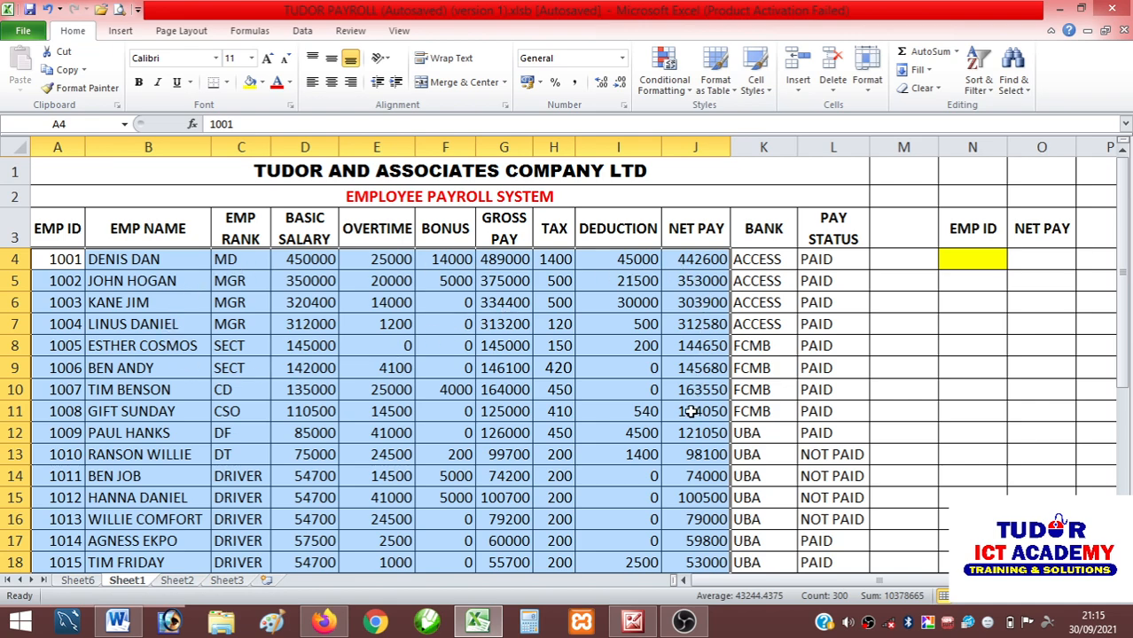
click(972, 259)
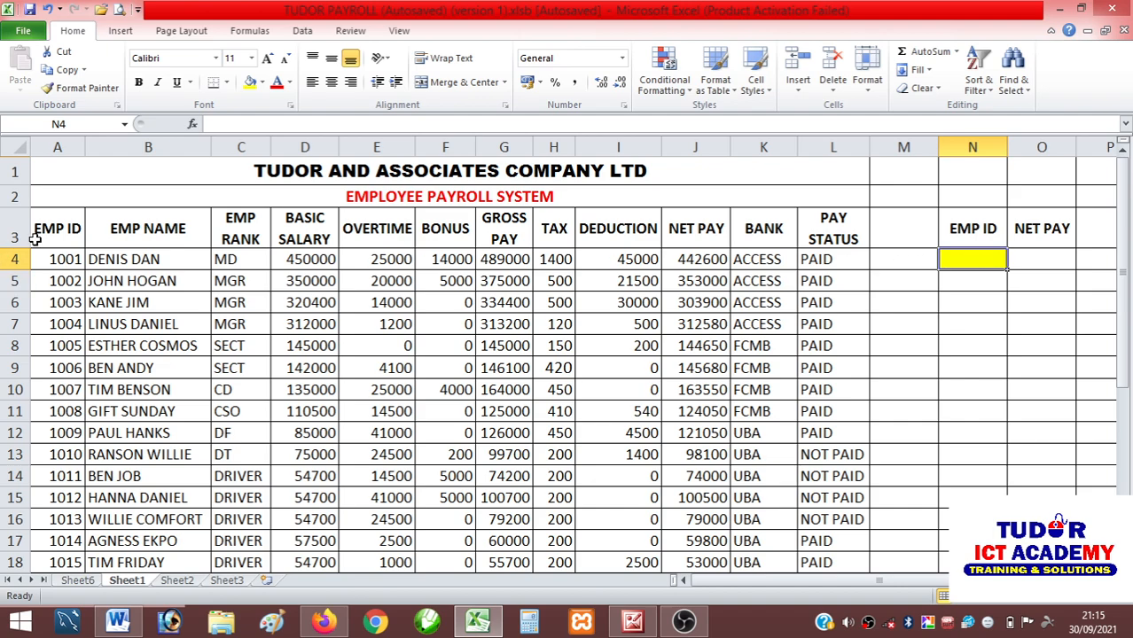
click(53, 146)
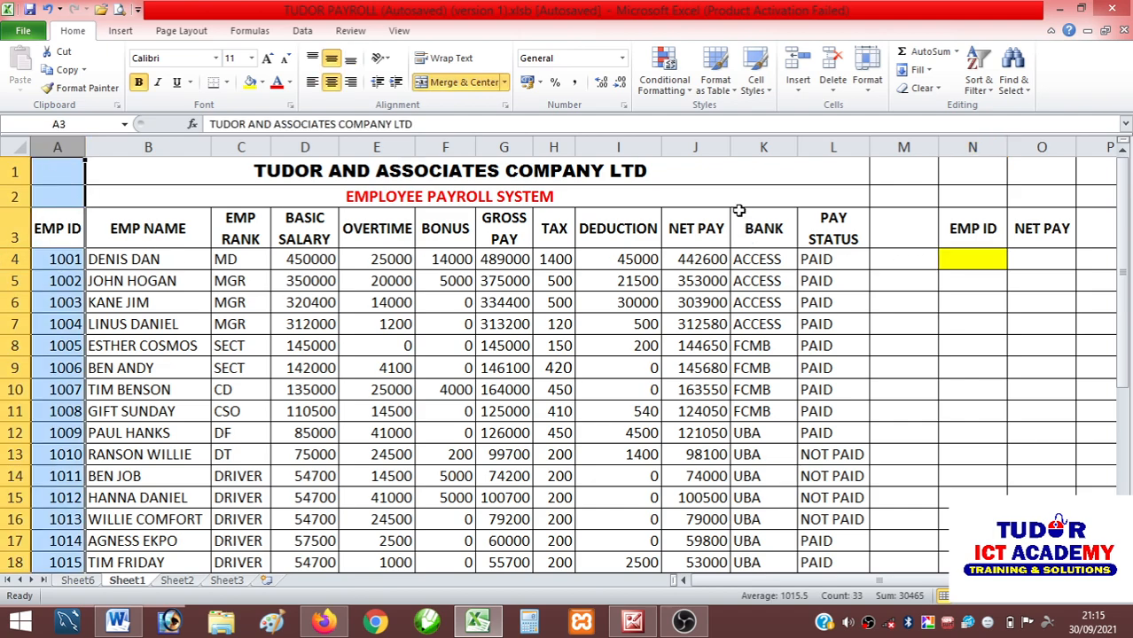
click(695, 144)
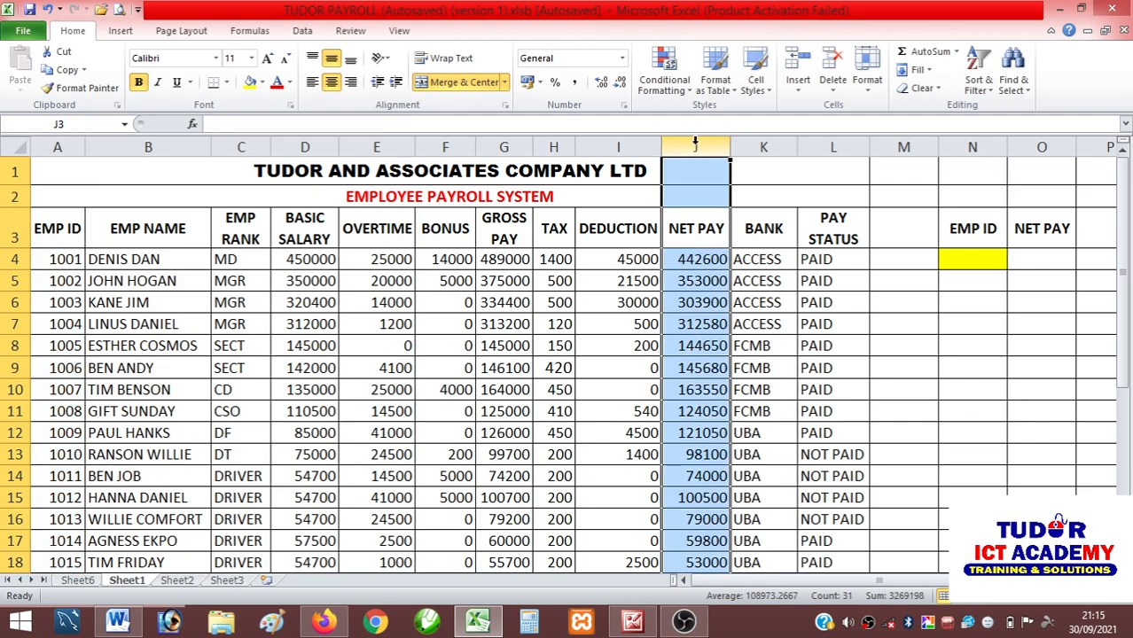
click(1032, 321)
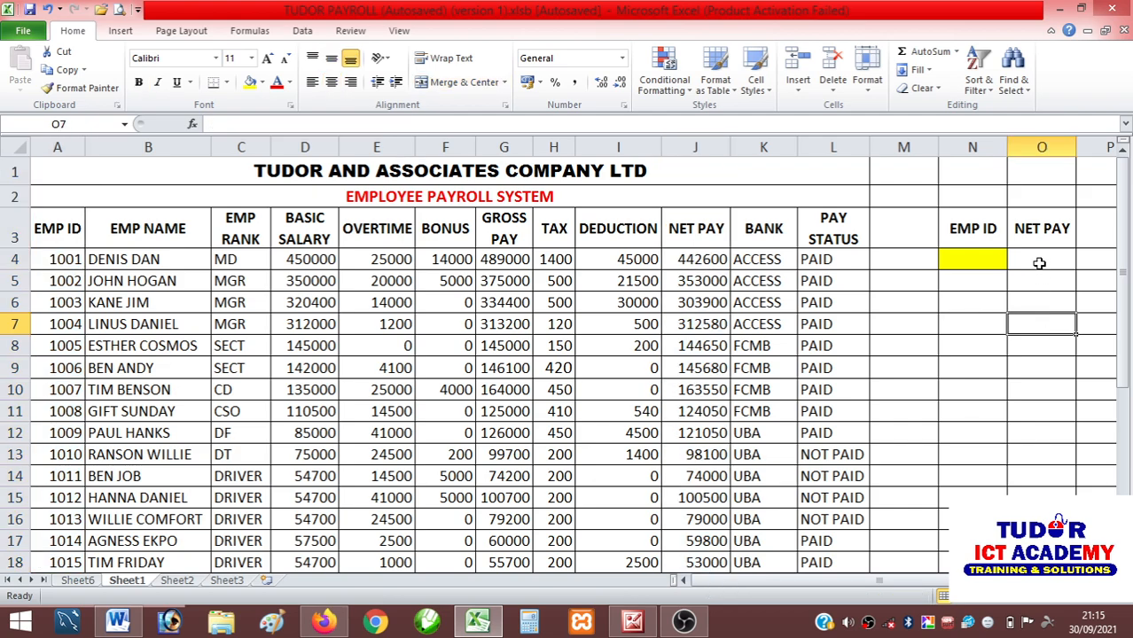
Start a VLOOKUP formula in O4 under NET PAY, using N4 as the lookup value
click(1038, 259)
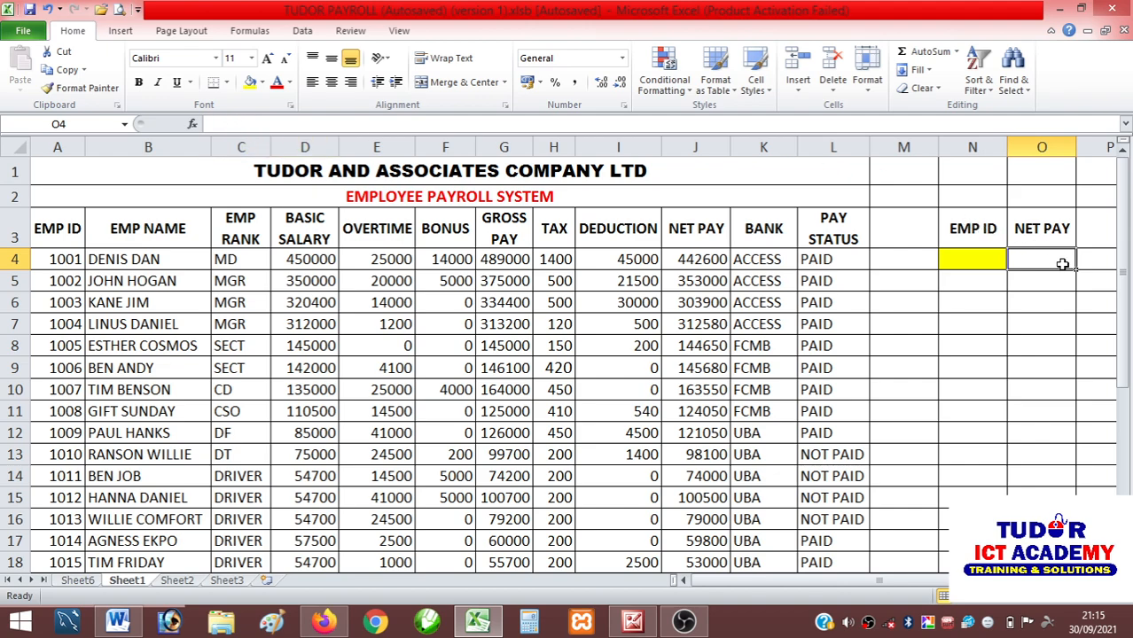
text(=)
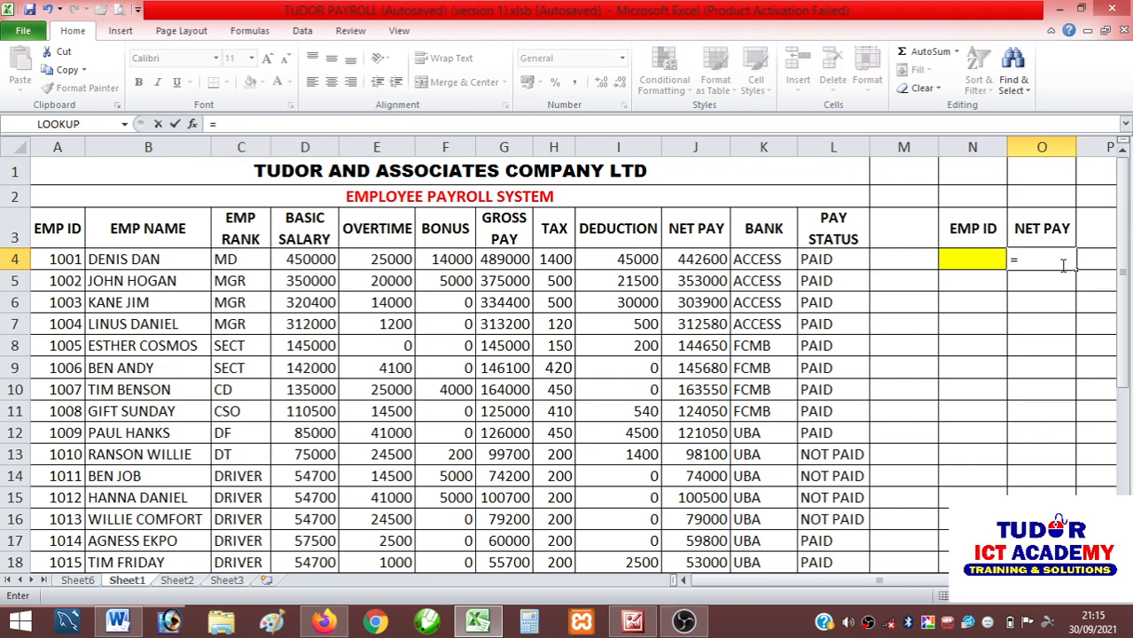
text(V)
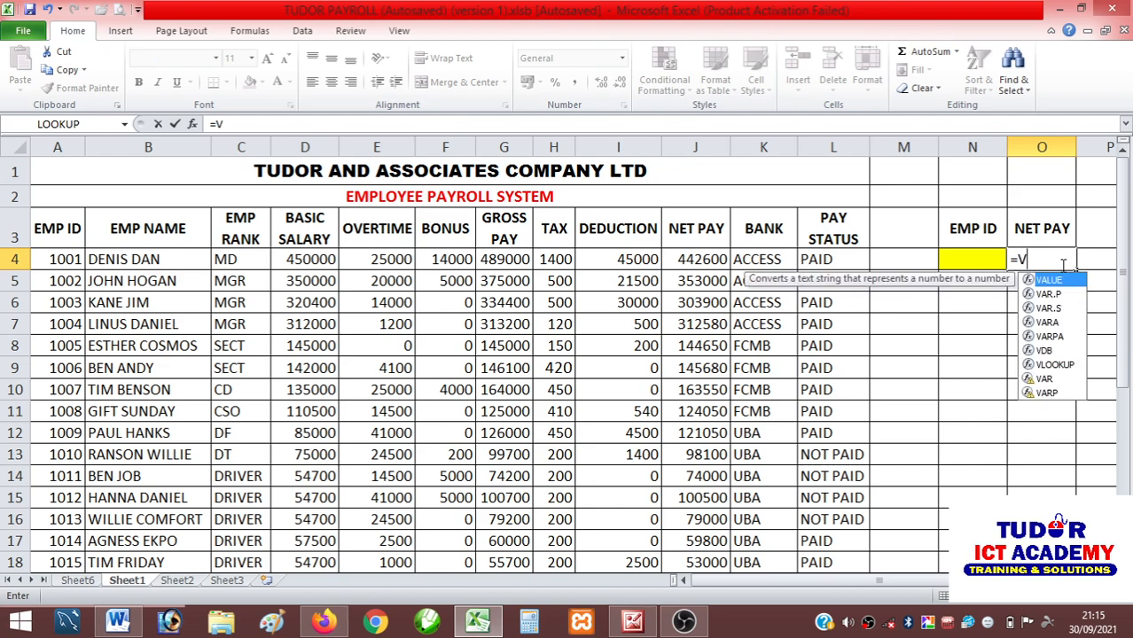
text(LOO)
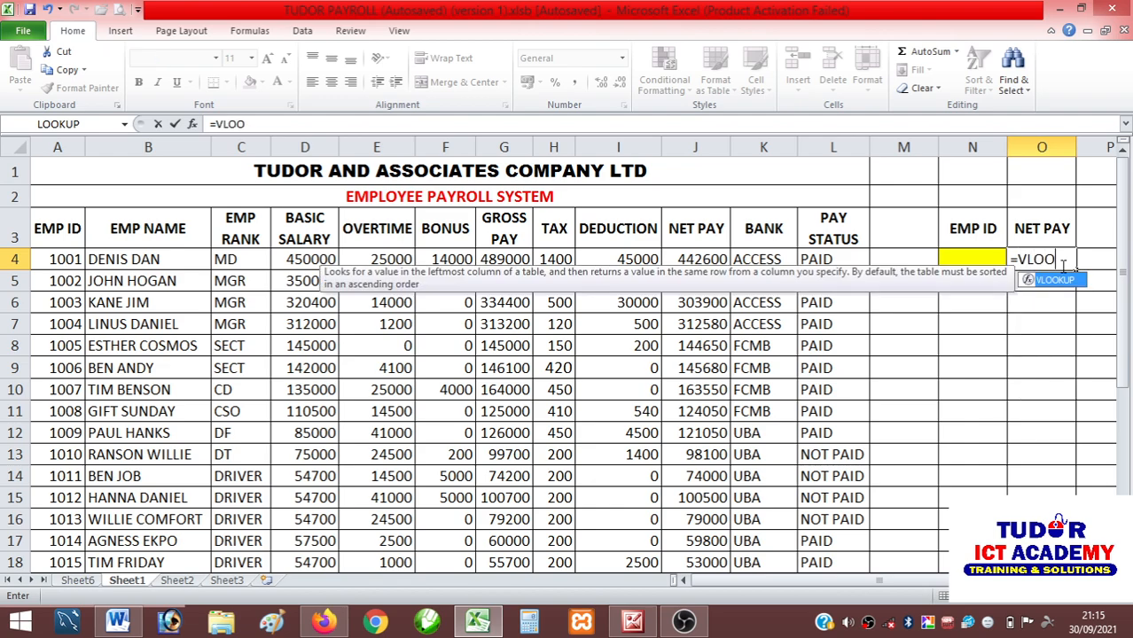
text(KUP()
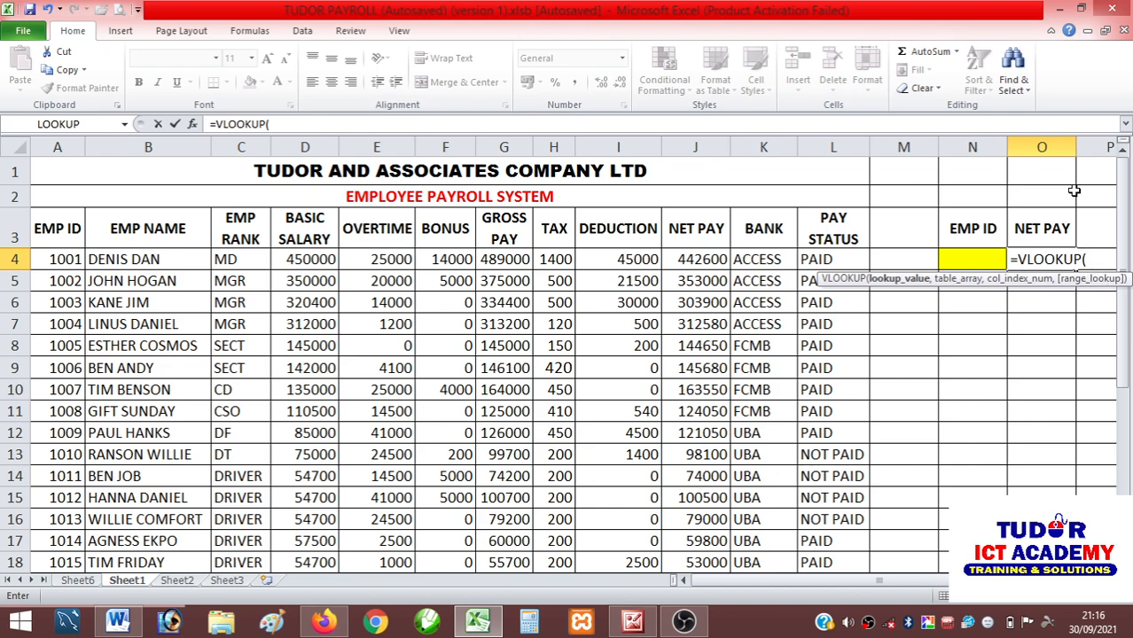
text(N)
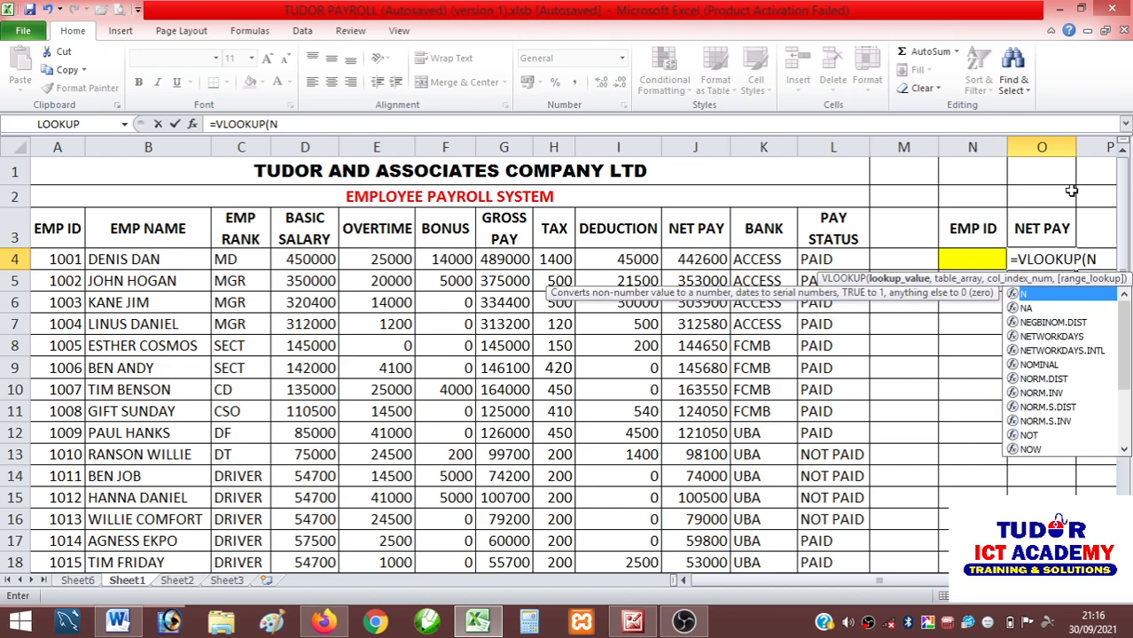
text(4)
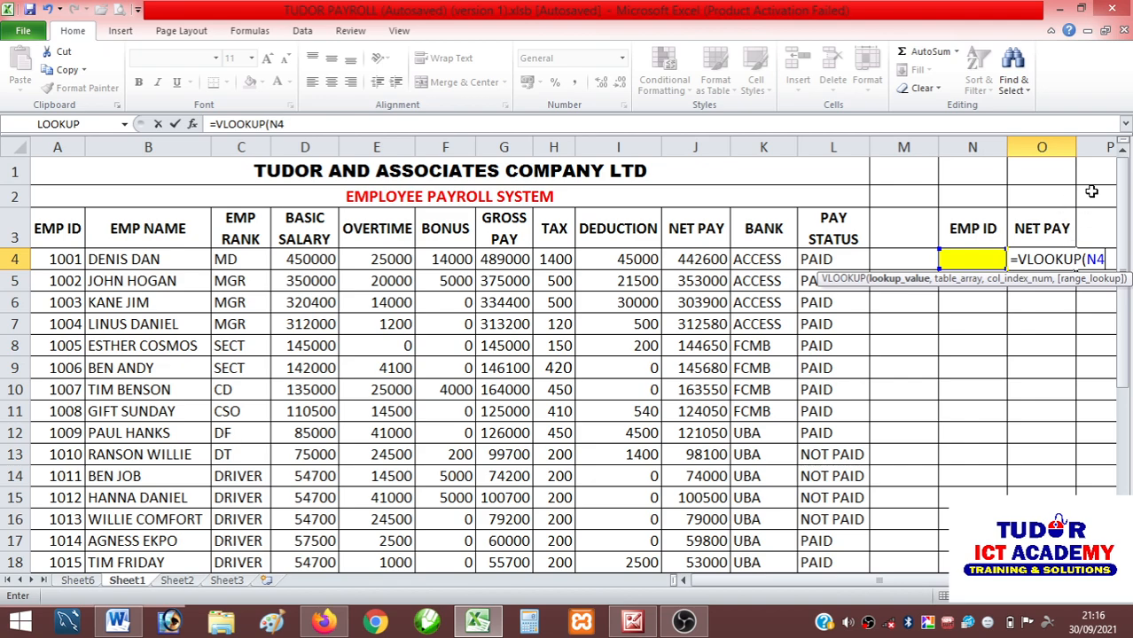
text(,)
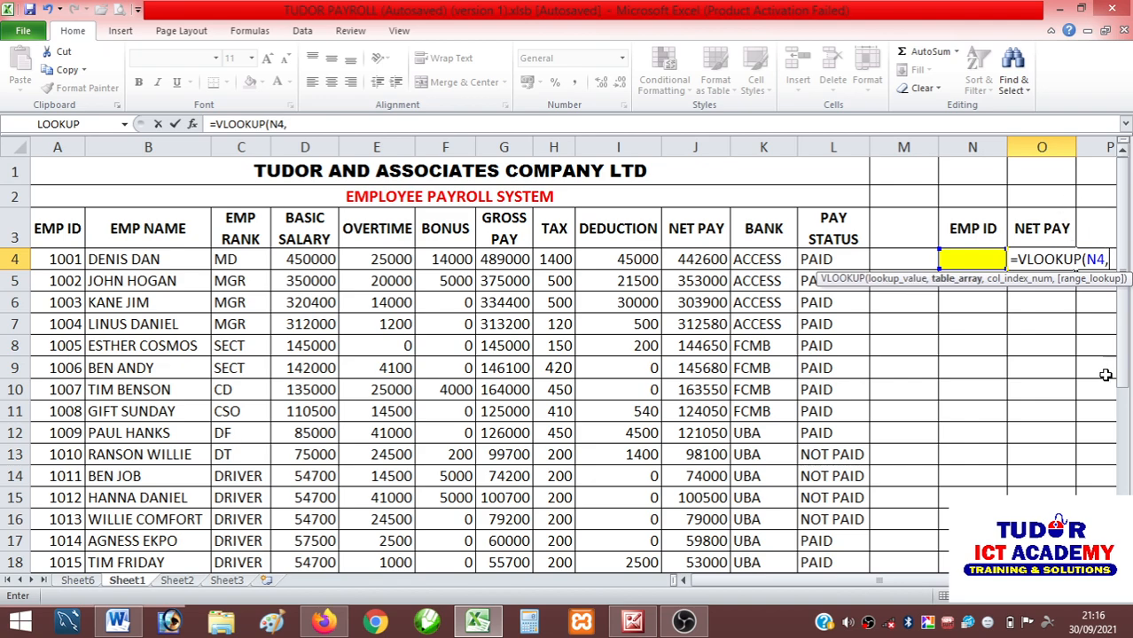
Give the VLOOKUP the table array A4:J33 and check its outline from the first to the last employee row
scroll(763, 302, right, 3)
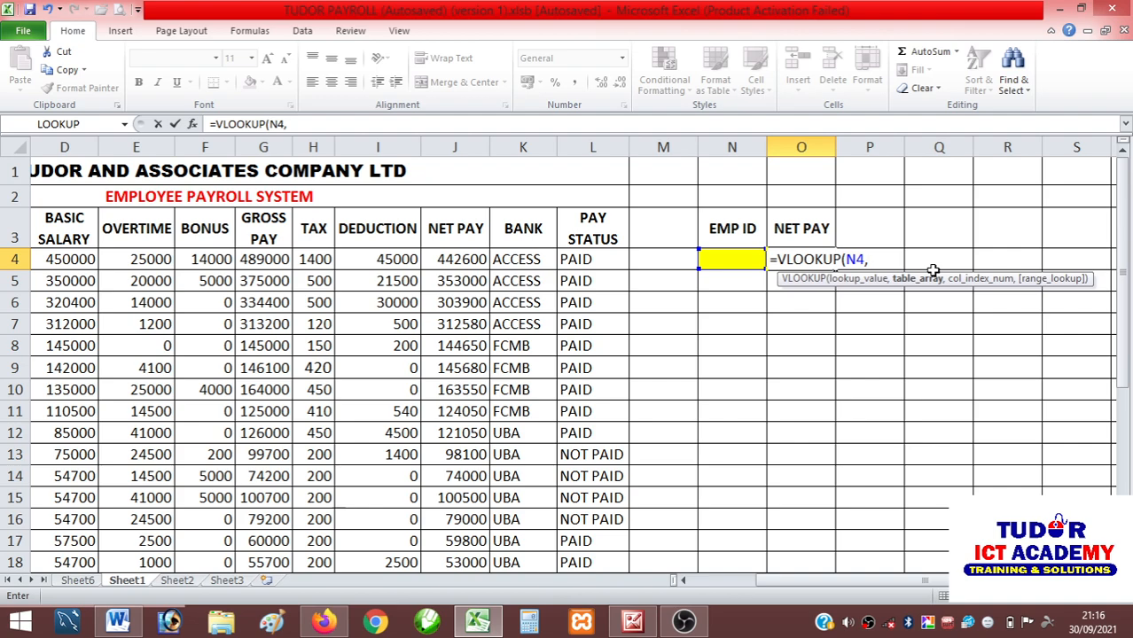
text(A4:J33)
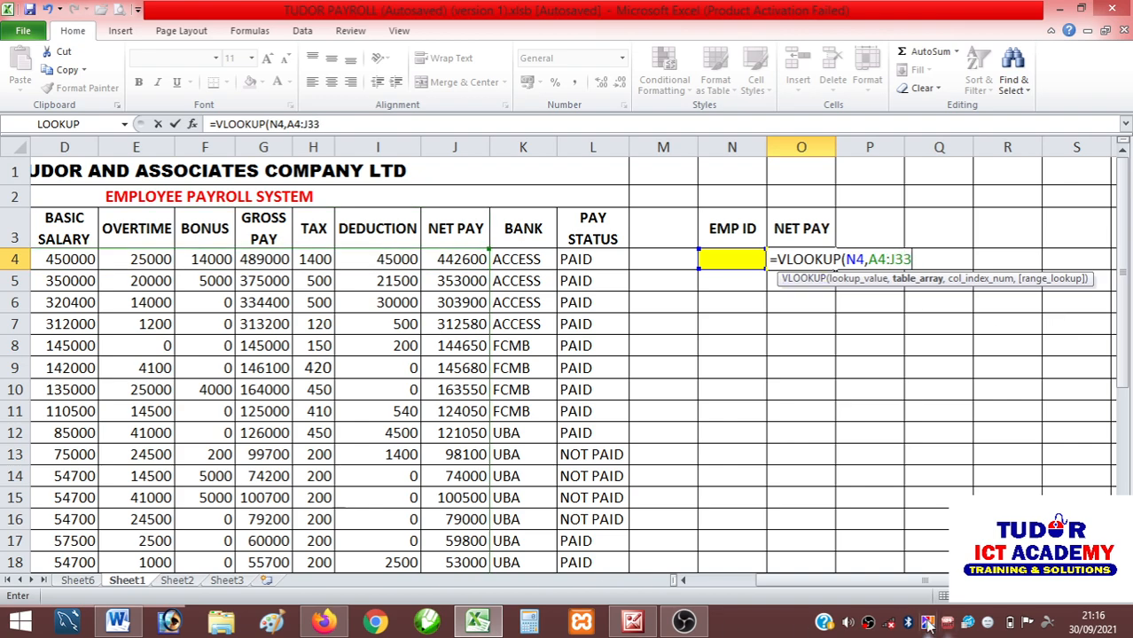
drag(853, 583, 833, 583)
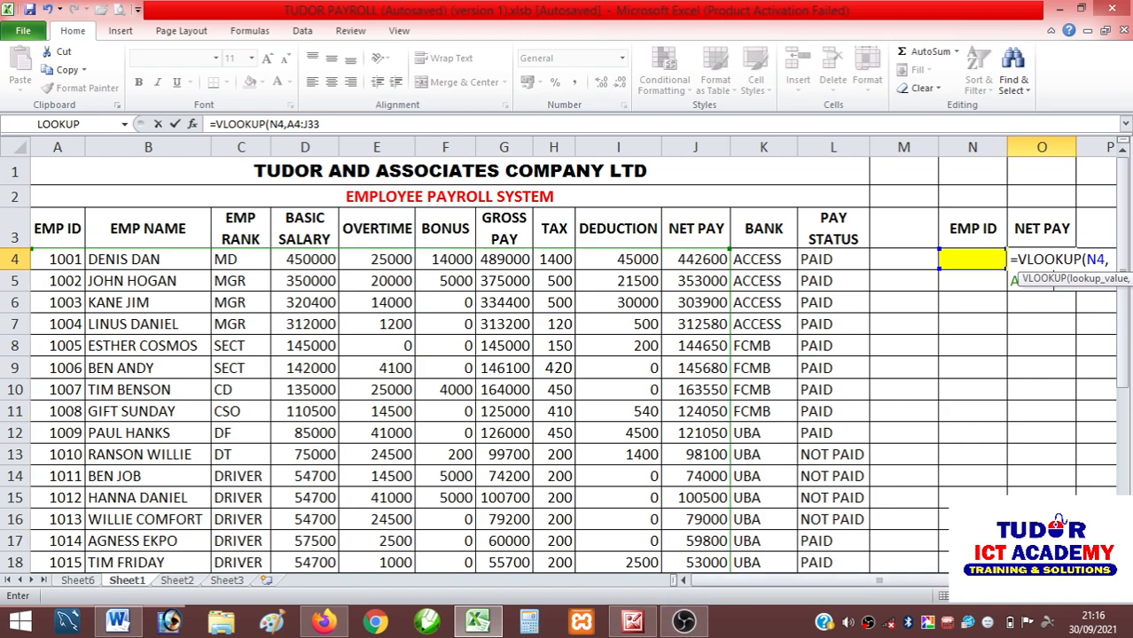
drag(1126, 339, 1124, 336)
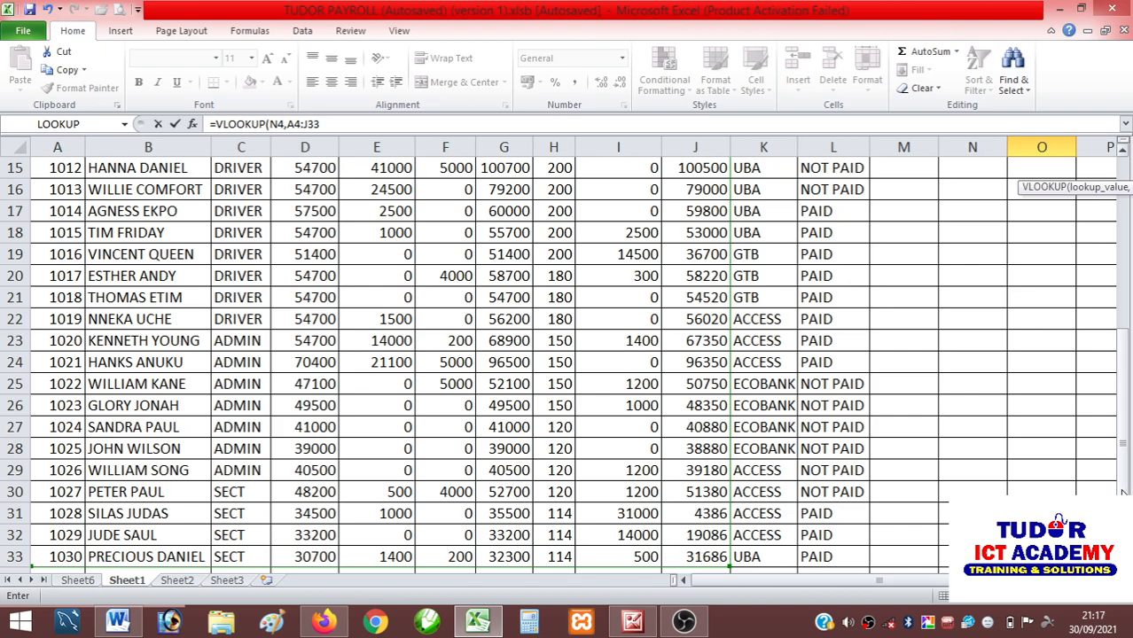
scroll(927, 461, up, 5)
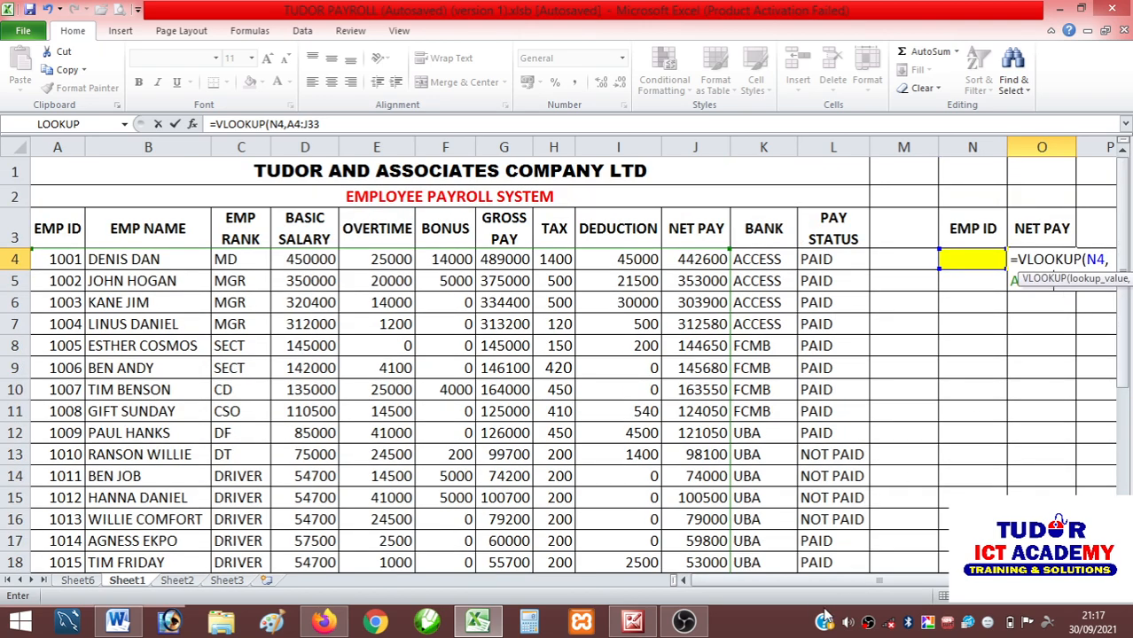
drag(809, 583, 894, 592)
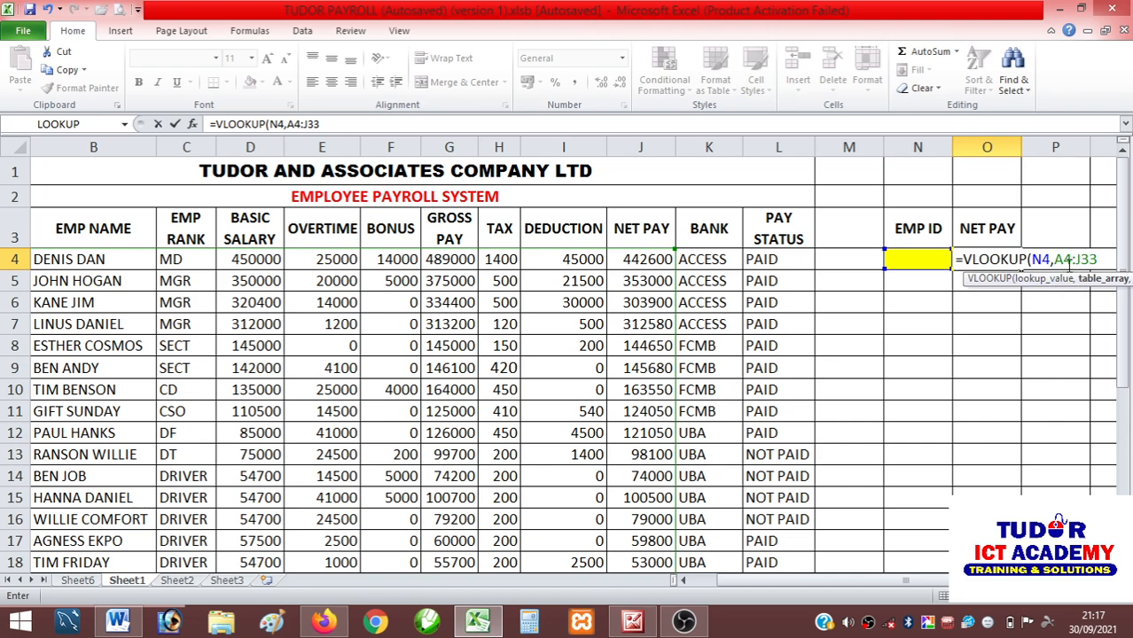
scroll(684, 580, right, 2)
Complete the O4 formula with column index 10 and FALSE for an exact match, giving =VLOOKUP(N4,A4:J33,10,FALSE)
text(,)
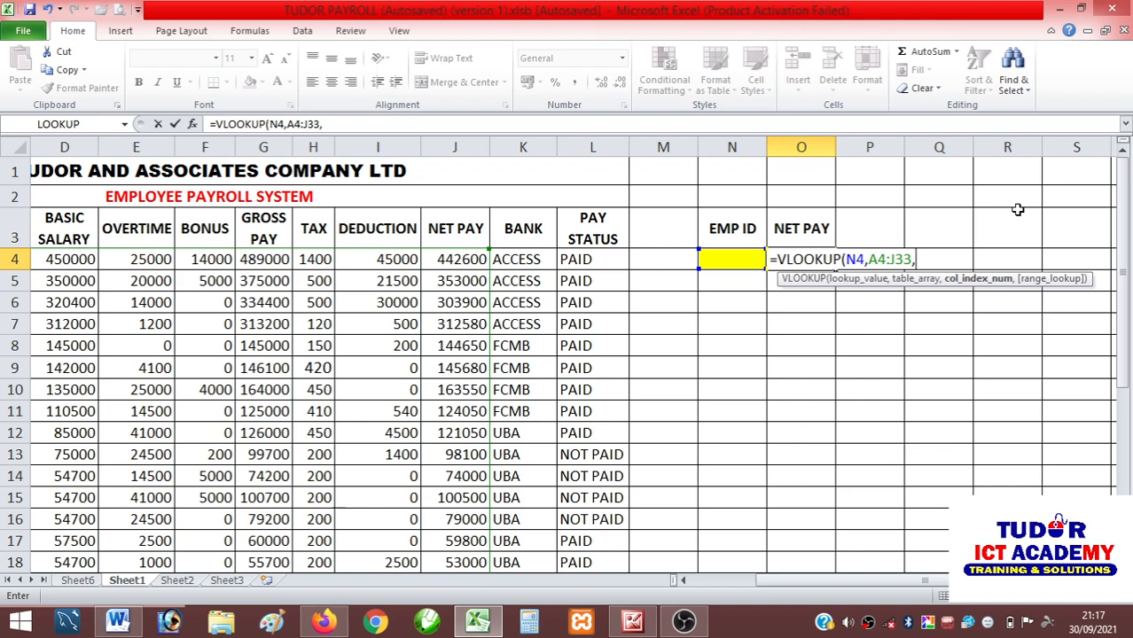
text(10,)
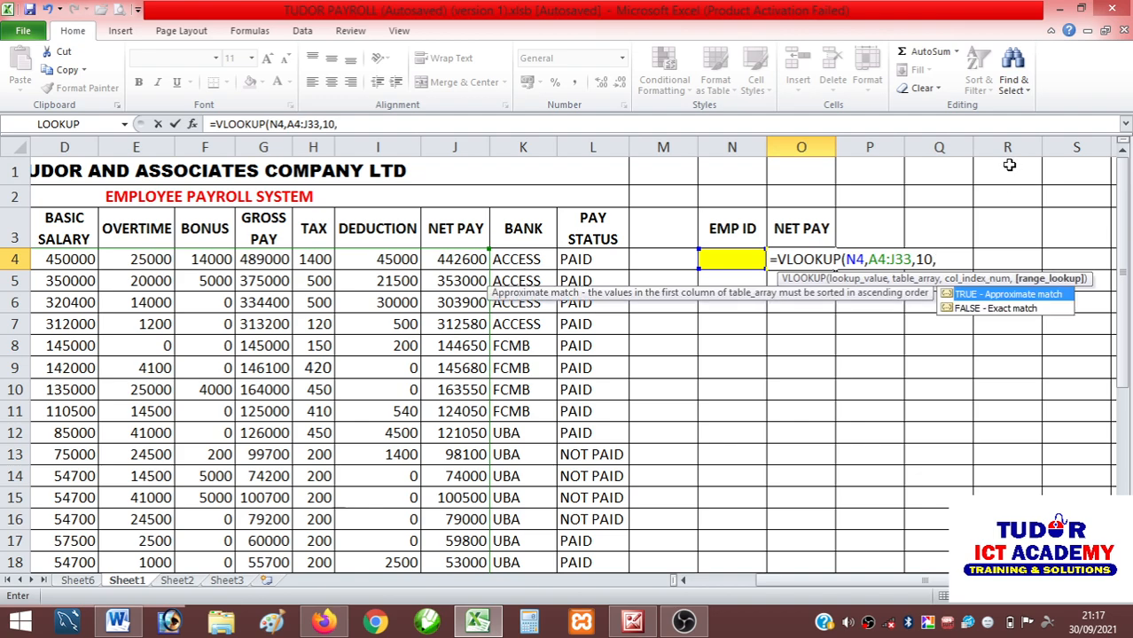
text(FALSE)
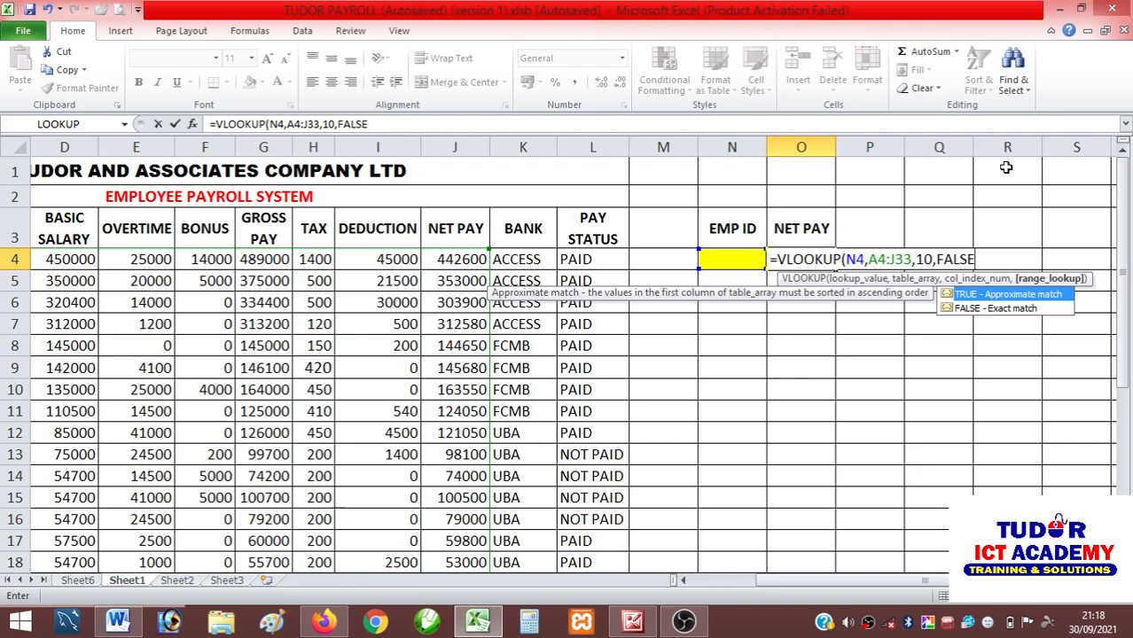
text())
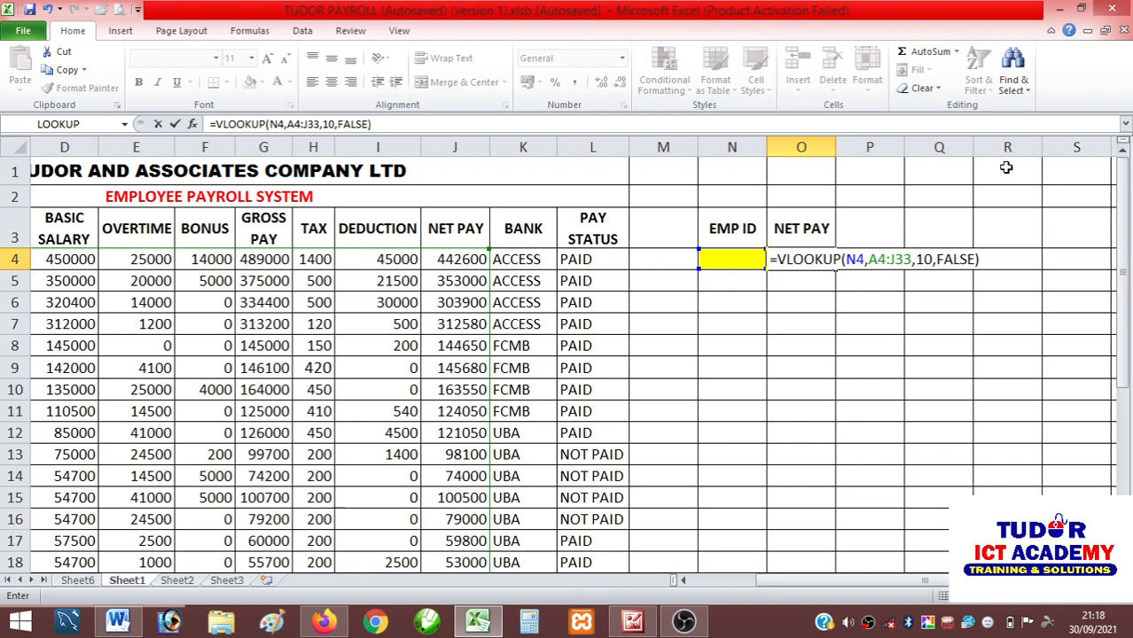
key(Return)
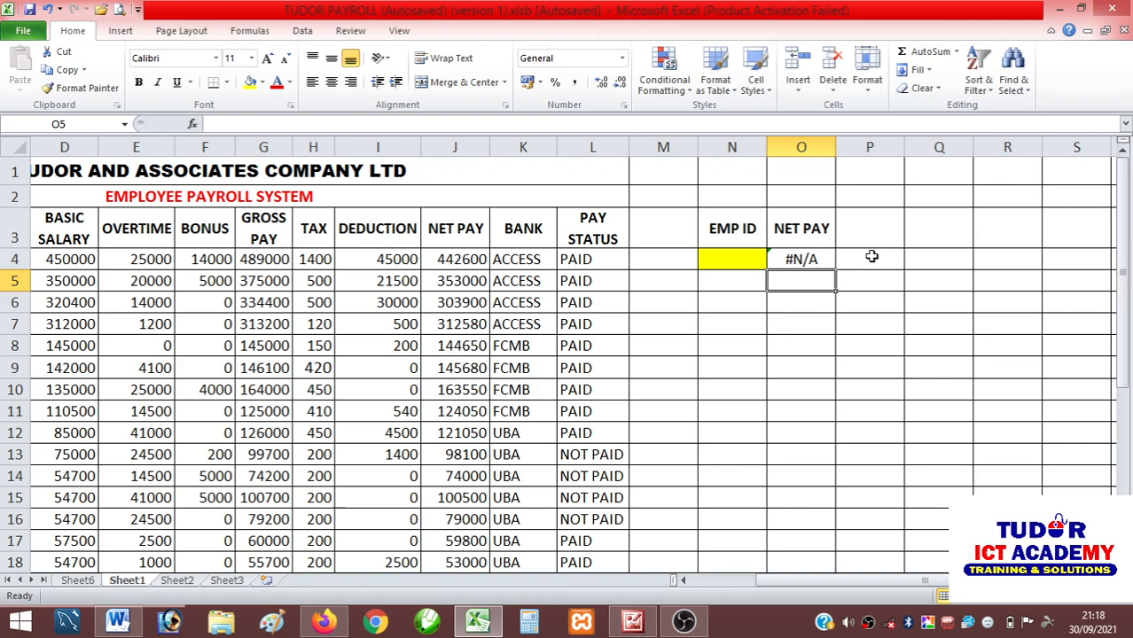
Test the lookup by entering the ID of the first employee, listed in row 4, in the yellow cell N4
click(804, 260)
click(726, 257)
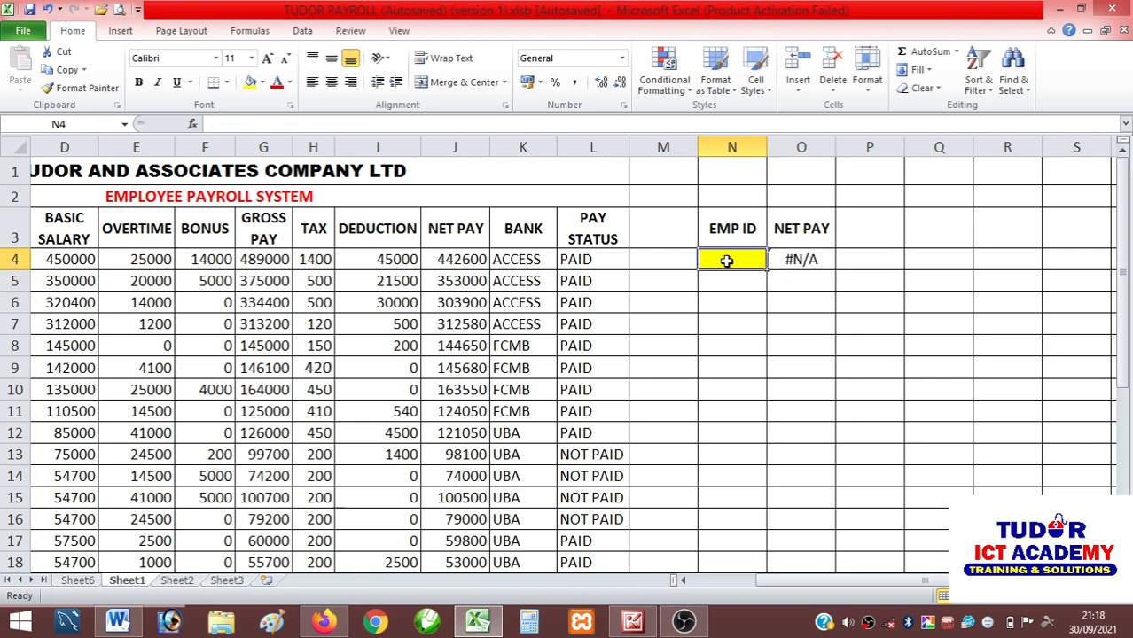
drag(829, 583, 725, 603)
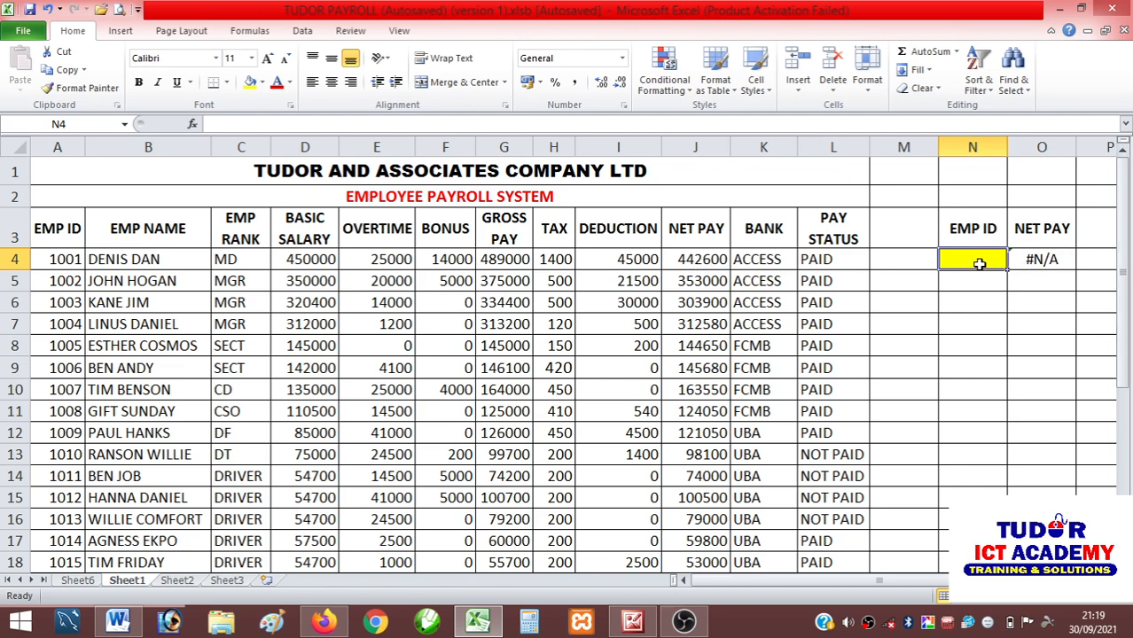
text(1001)
click(973, 365)
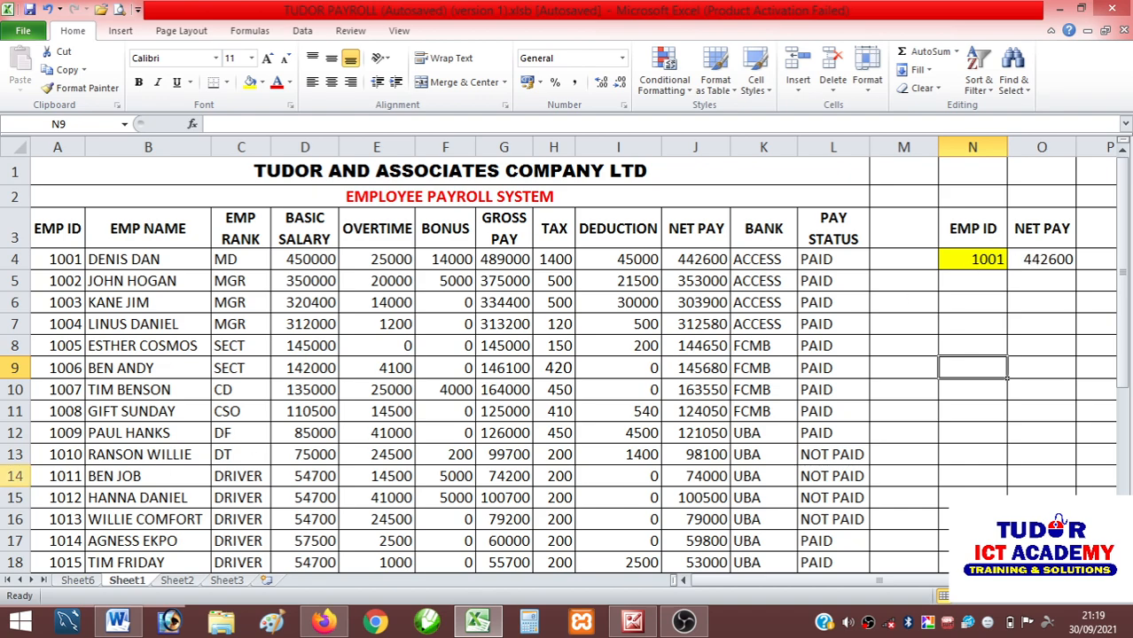
Highlight payroll row 13 for reference and replace the ID in N4 with that row's employee ID
click(15, 454)
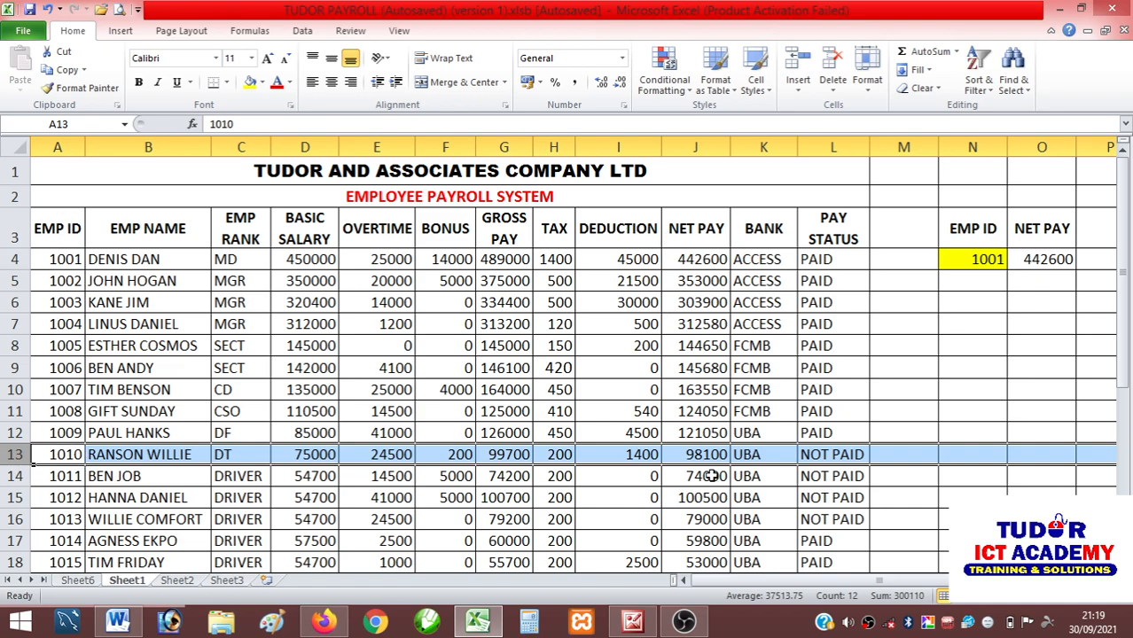
click(982, 259)
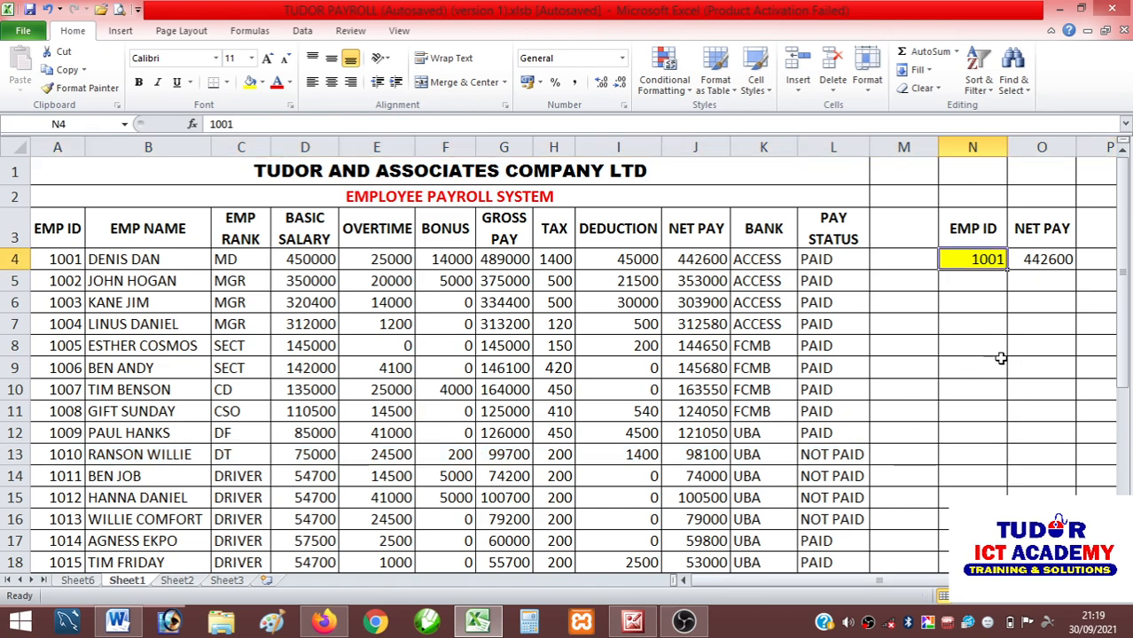
text(1010)
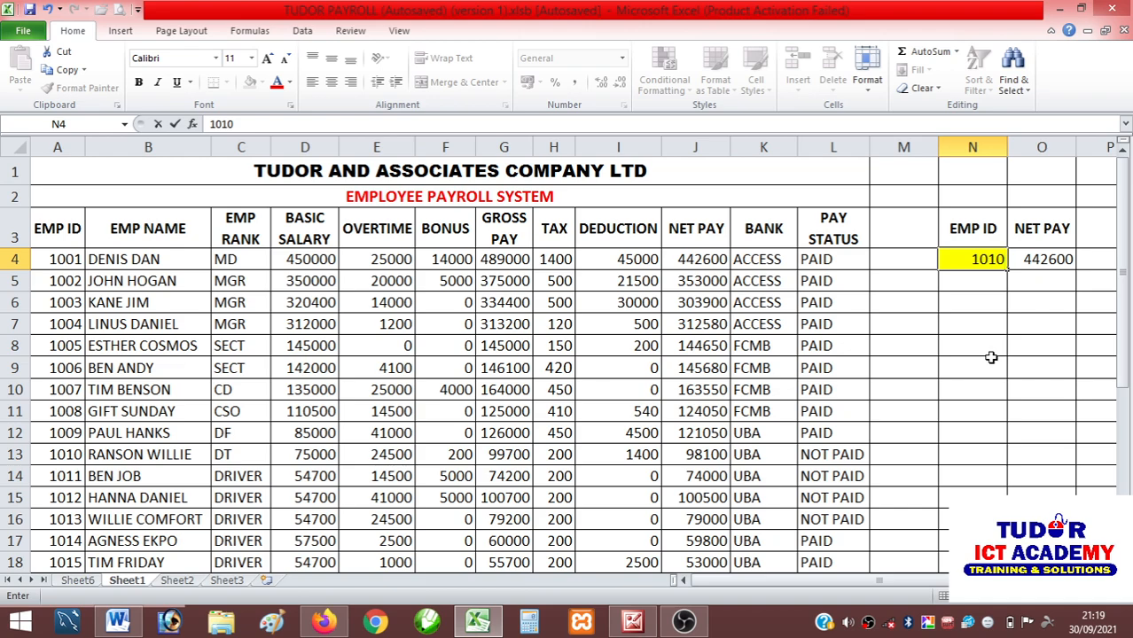
click(992, 387)
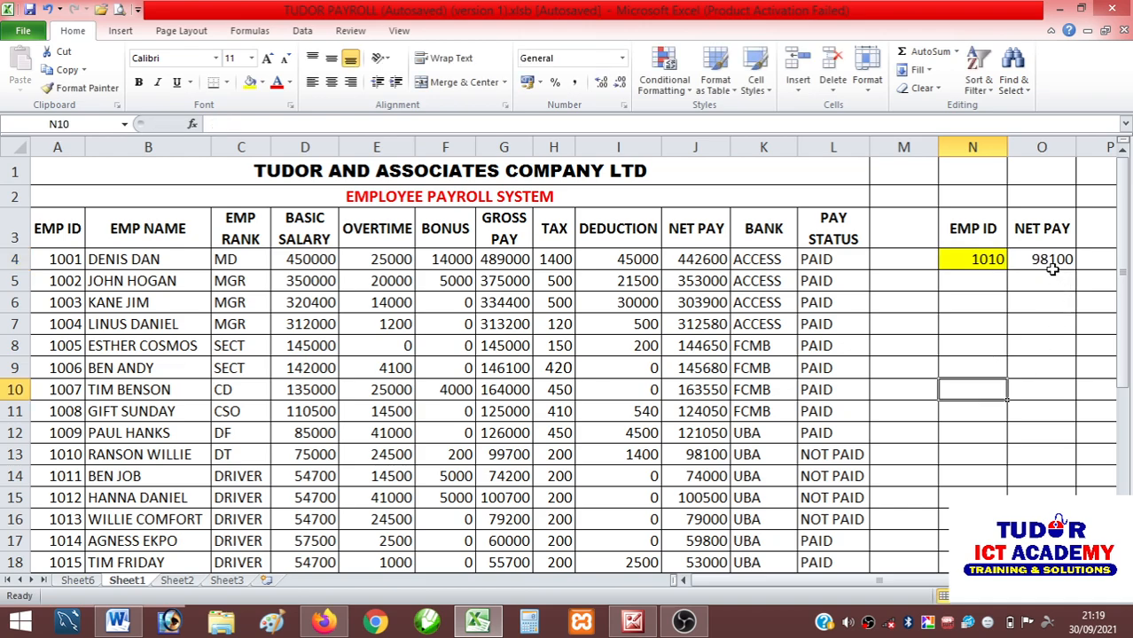